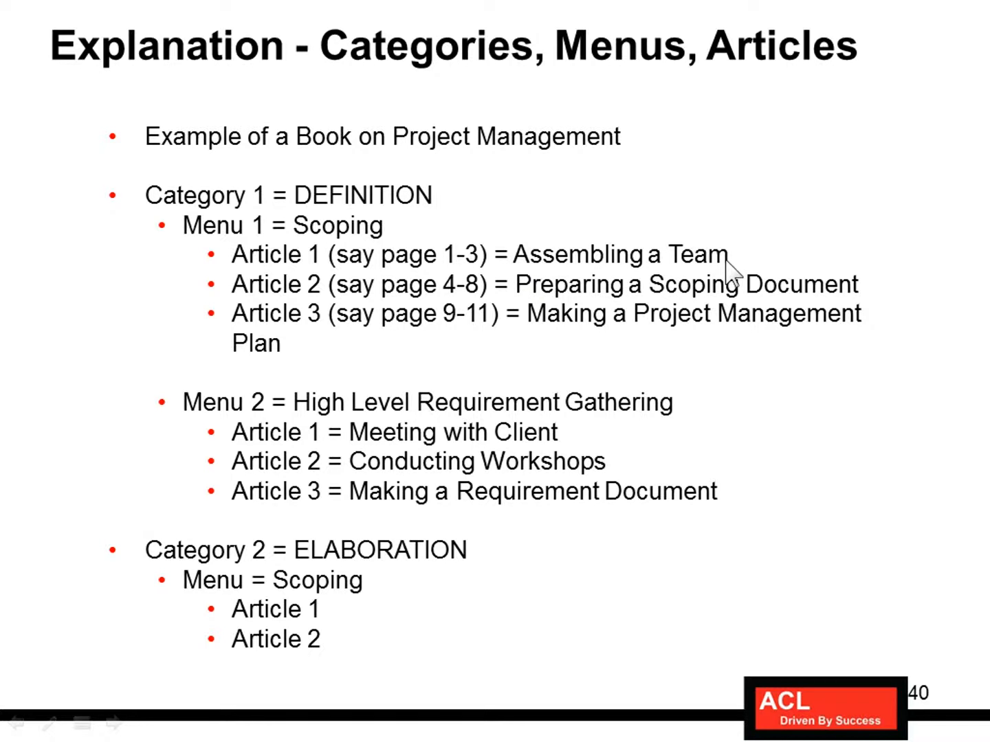
- Switch to the Joomla administrator in the browser and clear the title and category filters of the article list
key(alt+Tab)
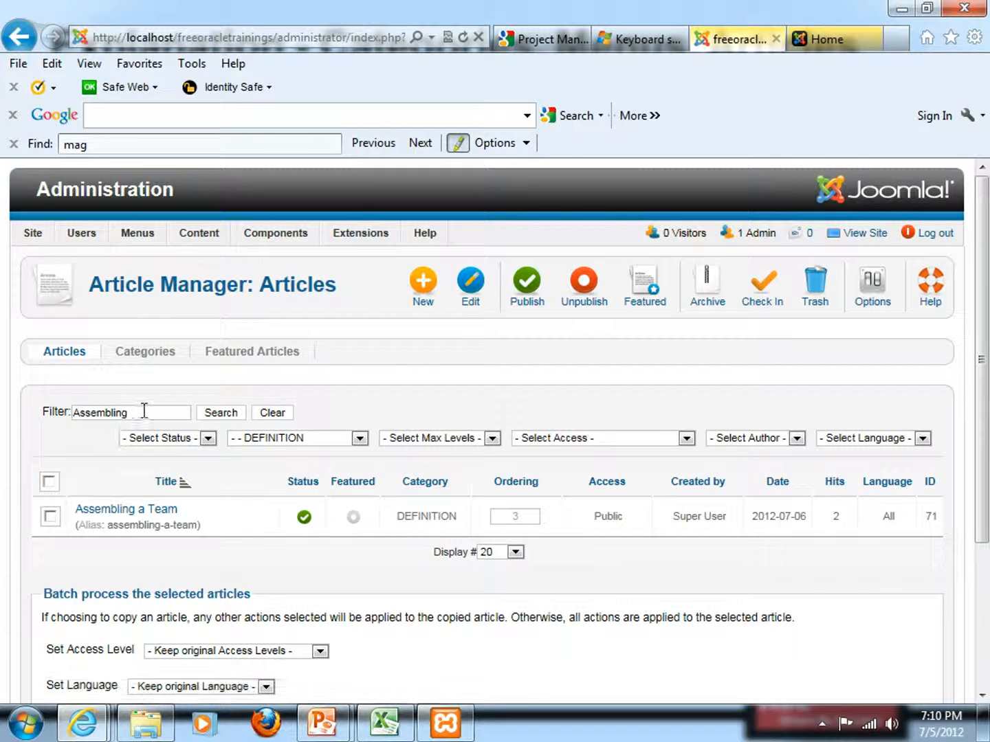
drag(145, 410, 59, 411)
key(Delete)
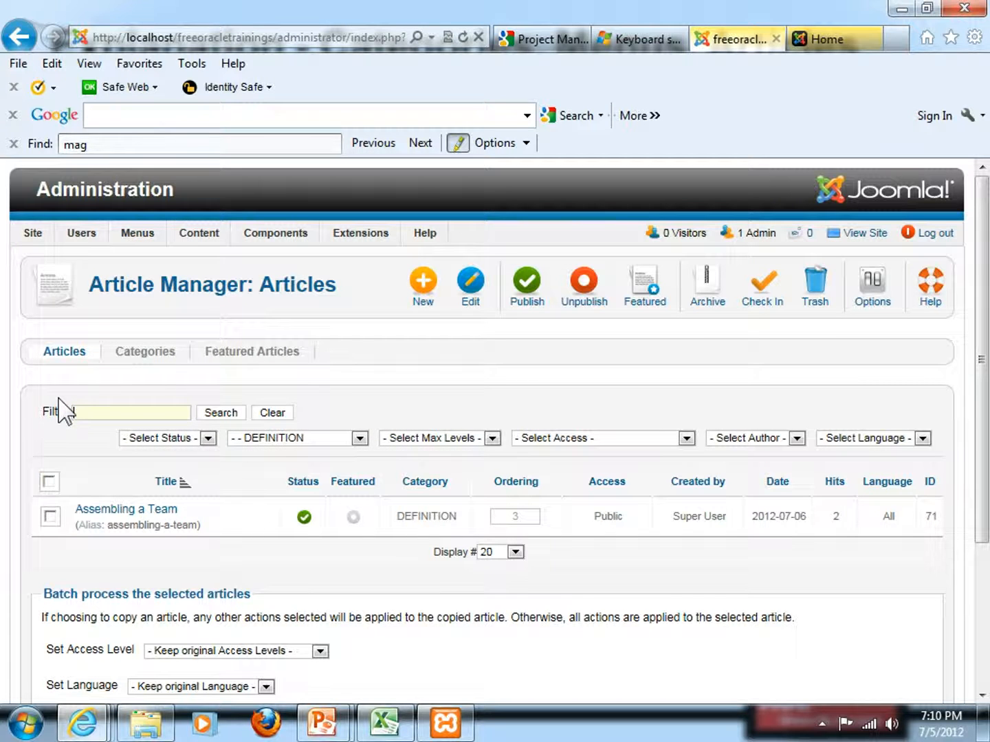
click(273, 416)
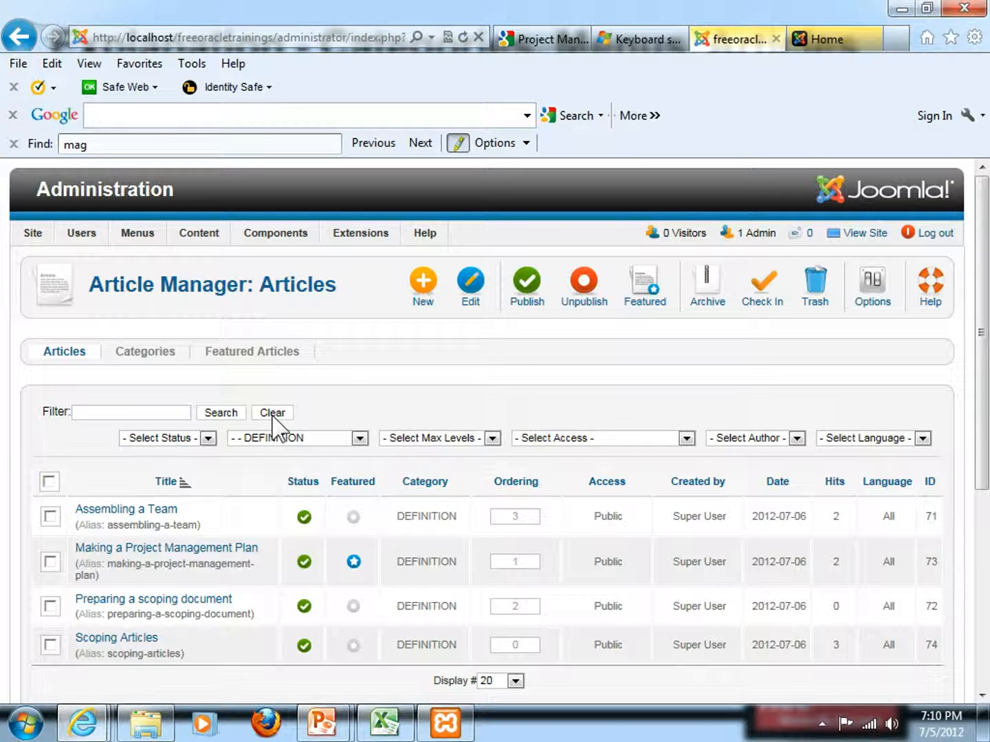
click(358, 439)
click(276, 98)
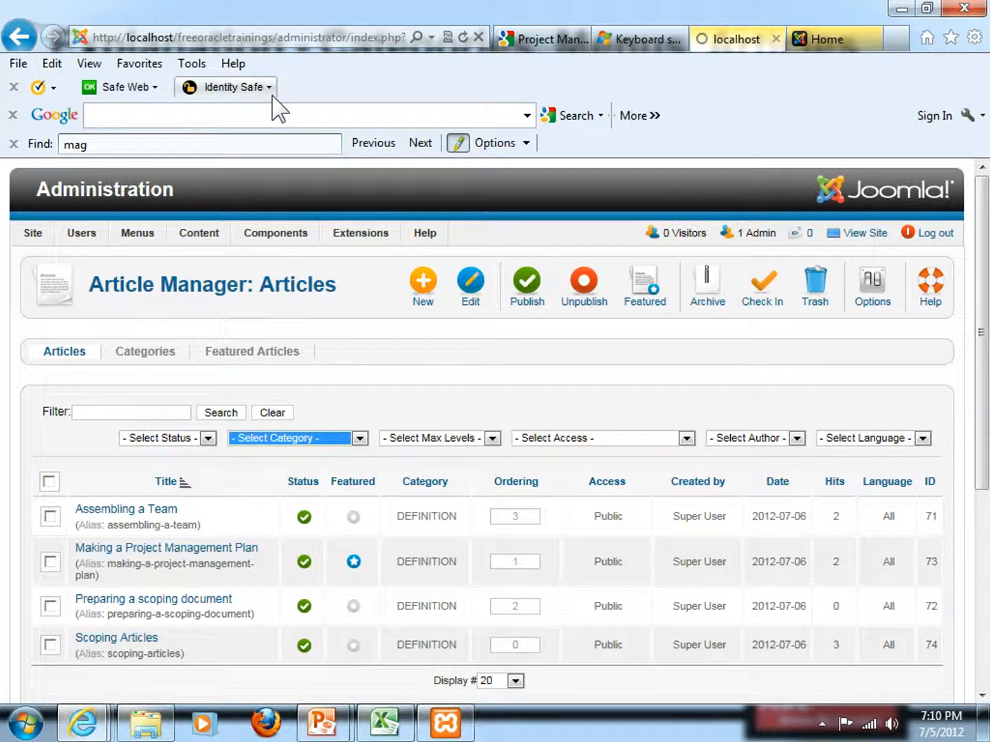
- Look through the unfiltered article list and filter it by the DEFINITION category
scroll(566, 482, down, 3)
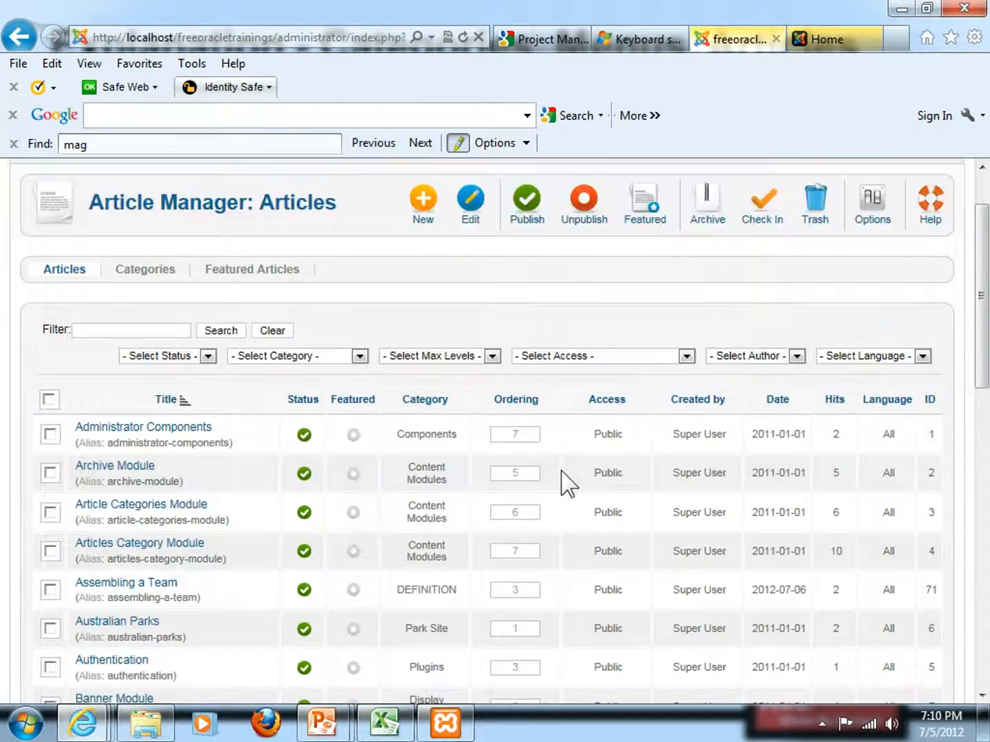
scroll(566, 482, down, 6)
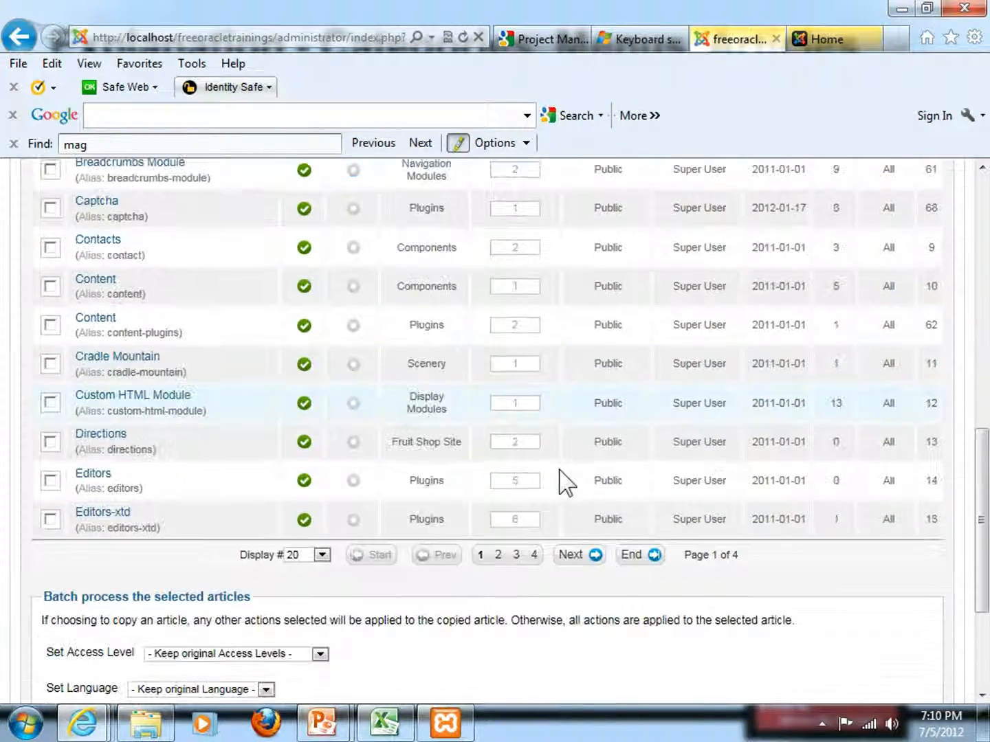
scroll(566, 481, up, 1)
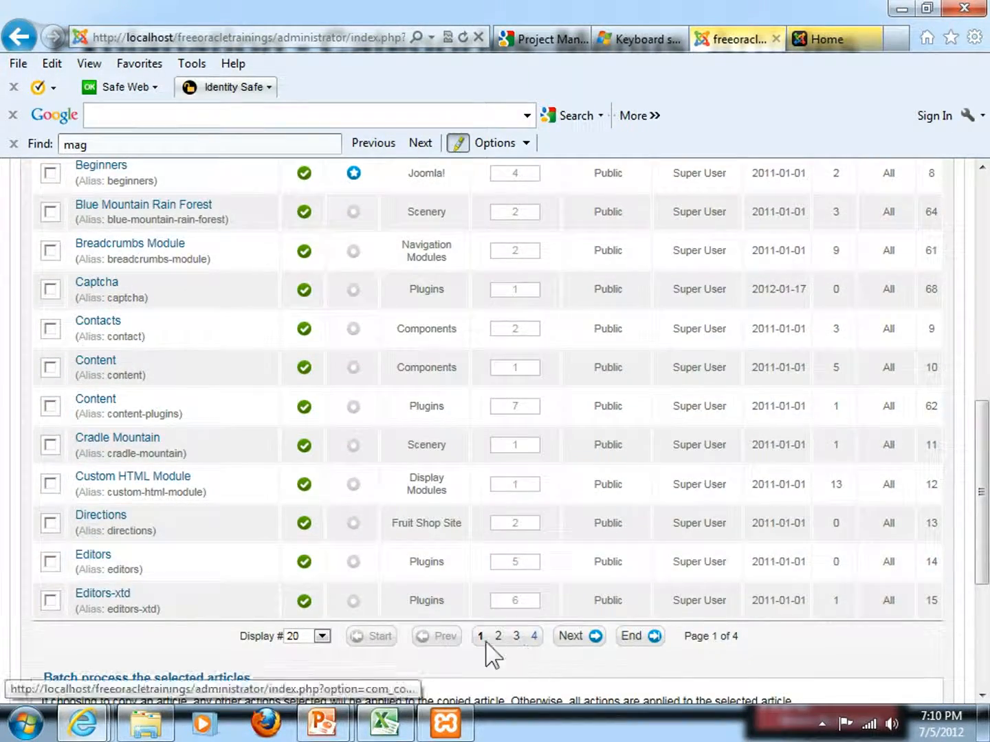
scroll(473, 562, up, 5)
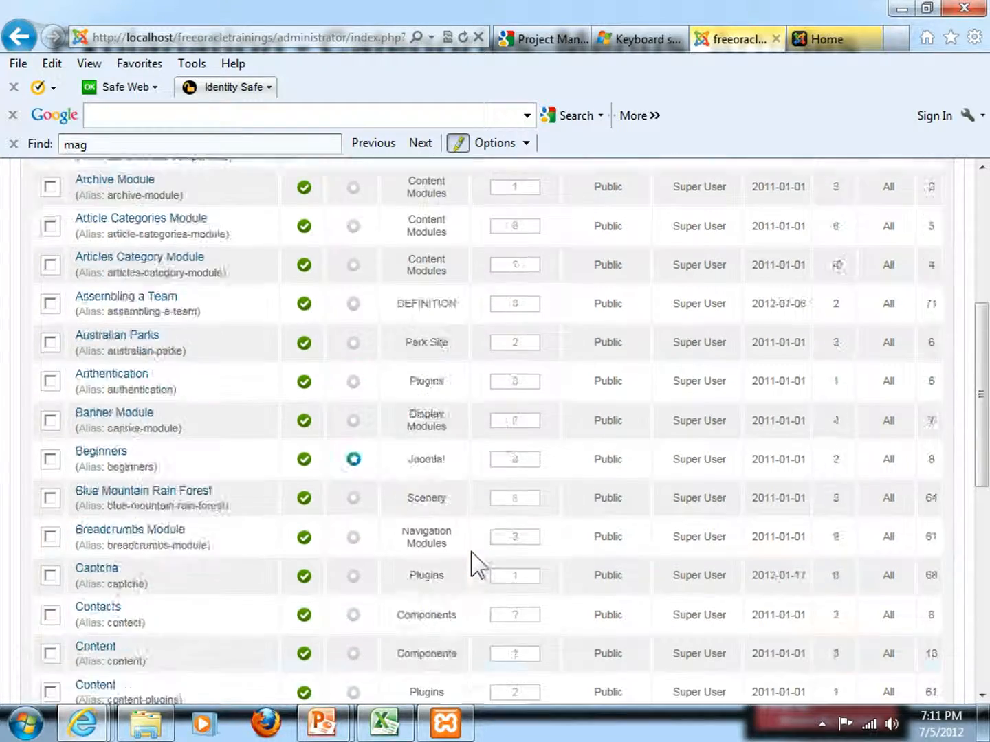
scroll(474, 562, up, 3)
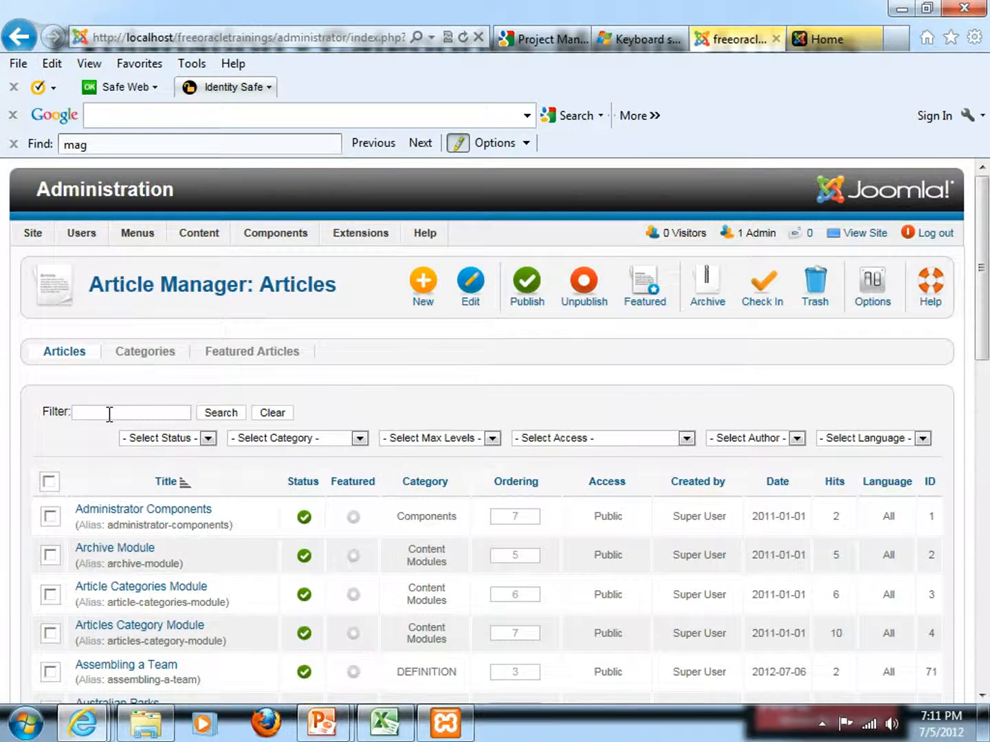
click(109, 413)
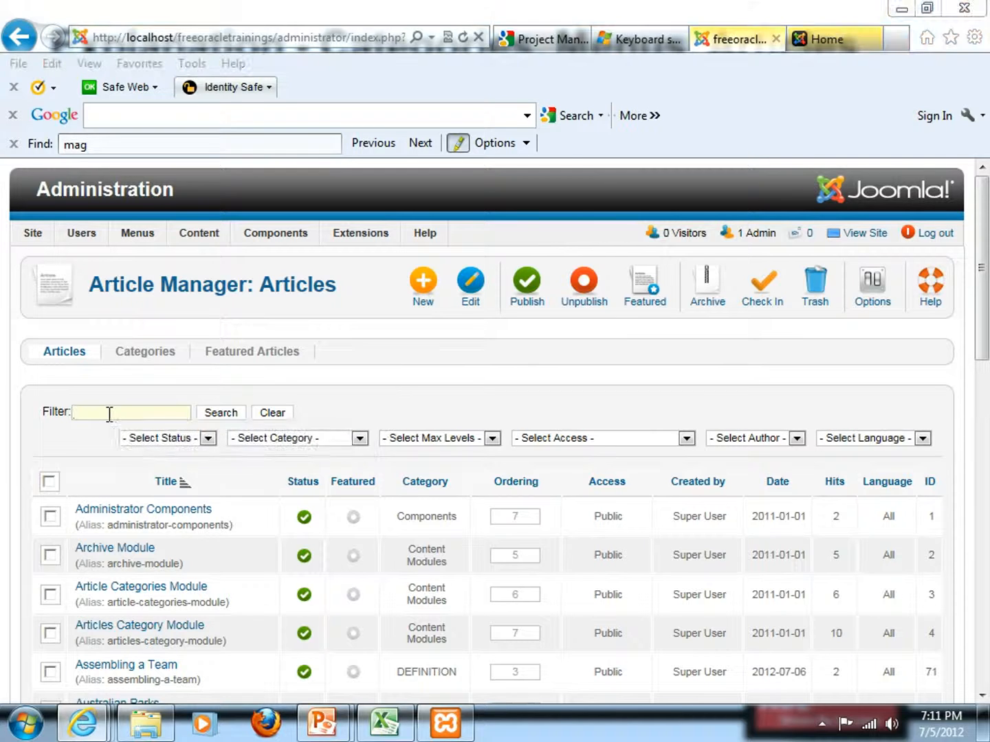
click(370, 398)
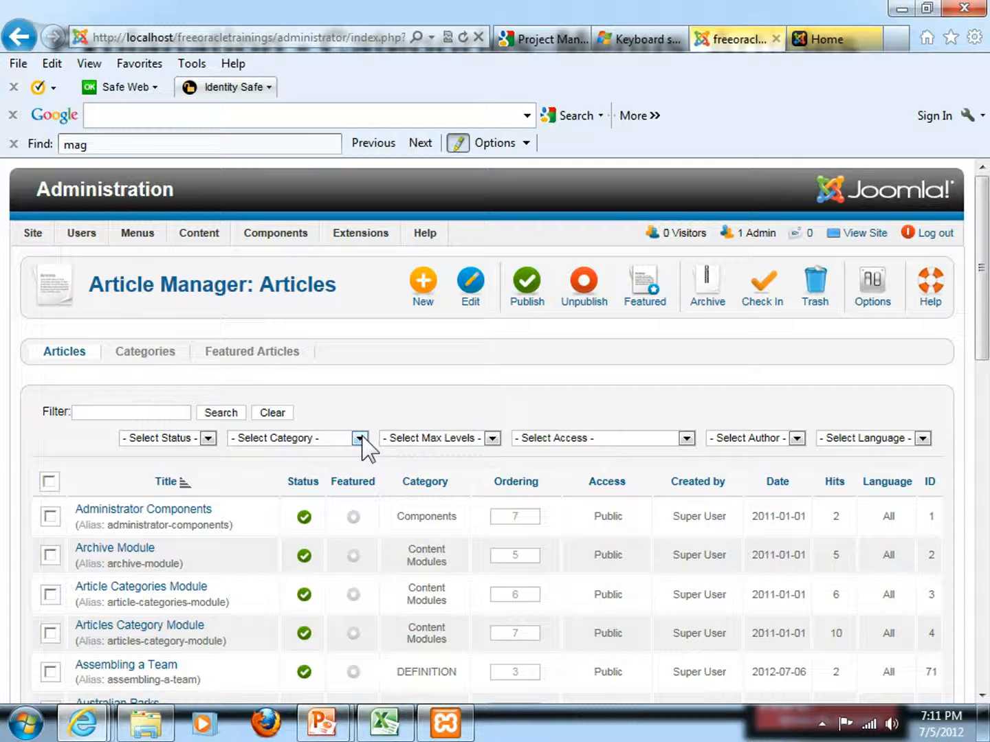
click(360, 438)
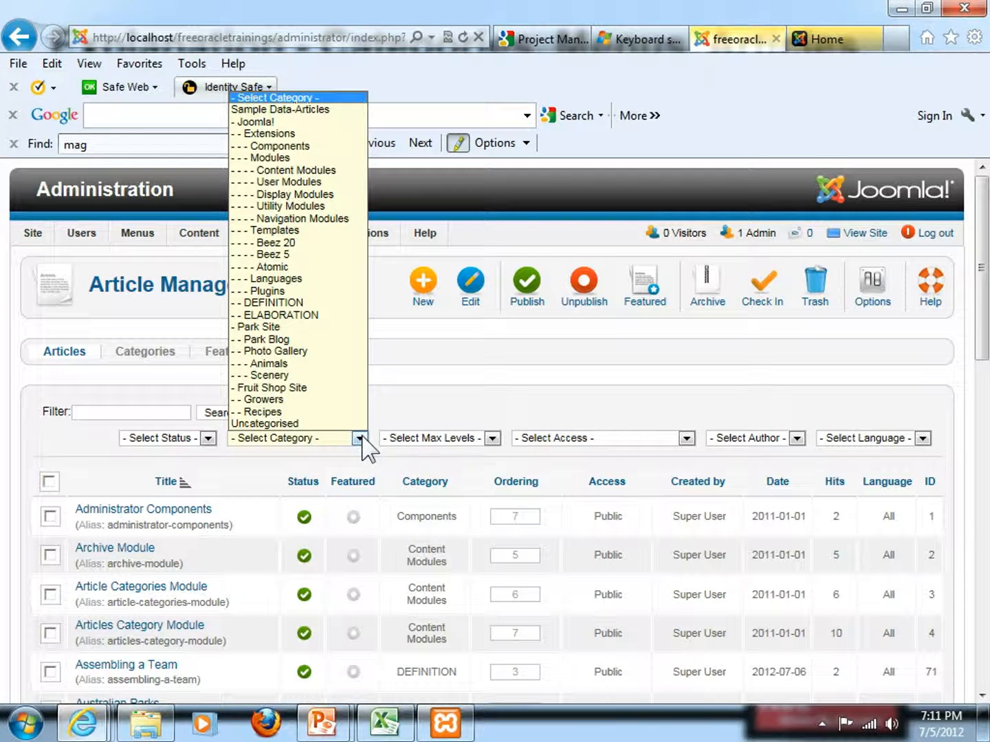
click(297, 303)
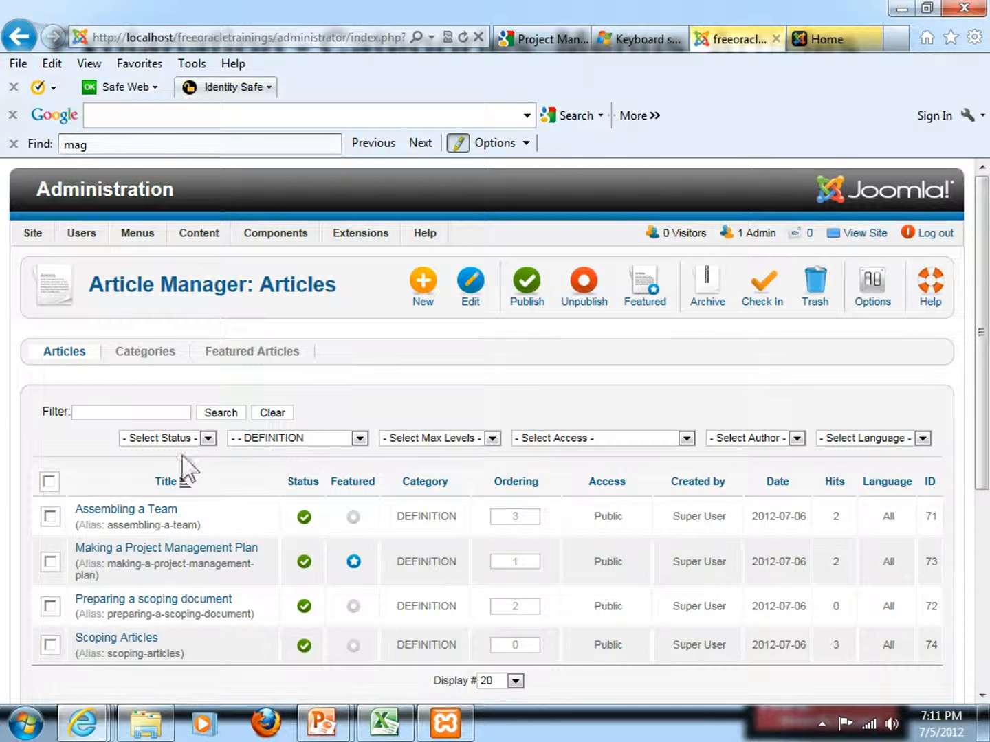
- Check the category of the Assembling a Team and Making a Project Management Plan articles, closing each without changes
click(127, 512)
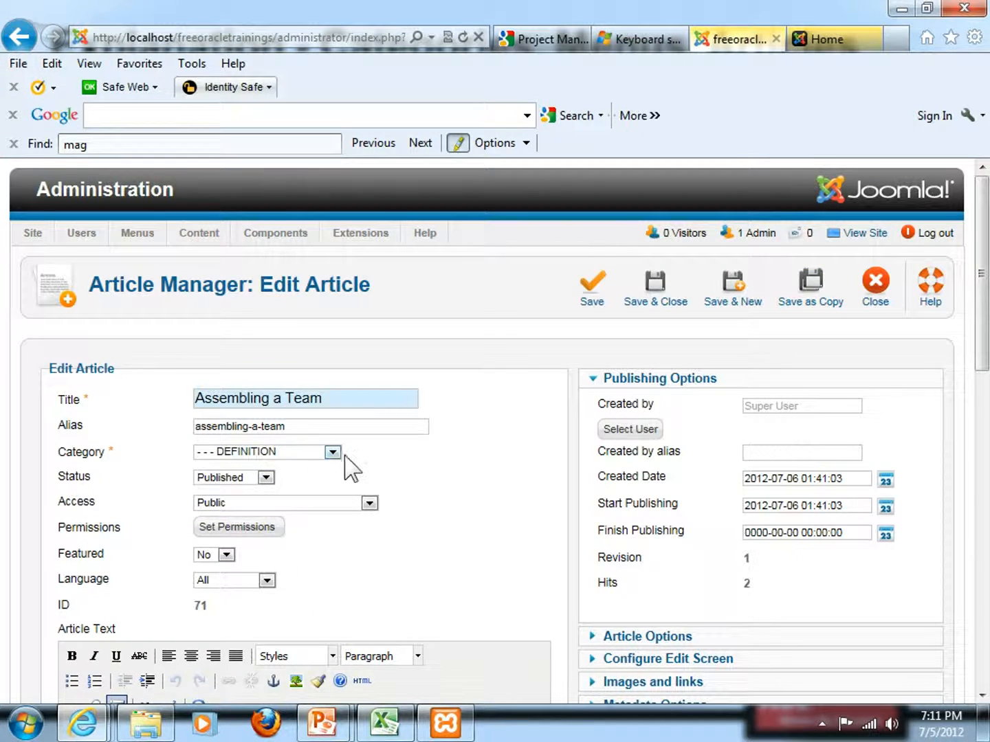
click(873, 292)
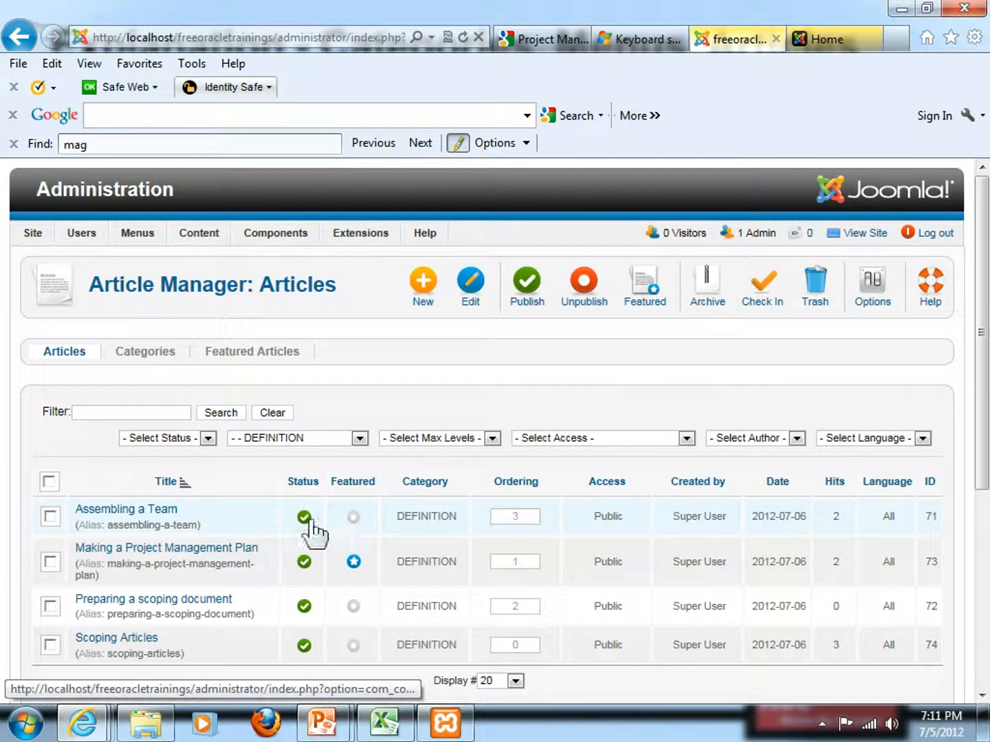
click(209, 550)
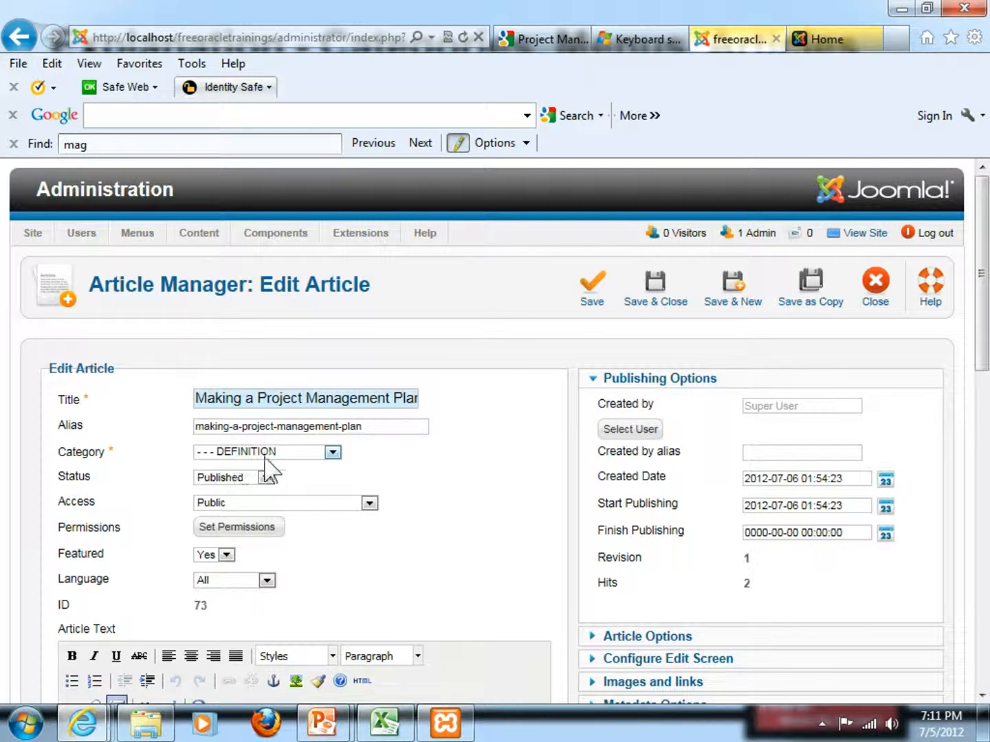
click(882, 297)
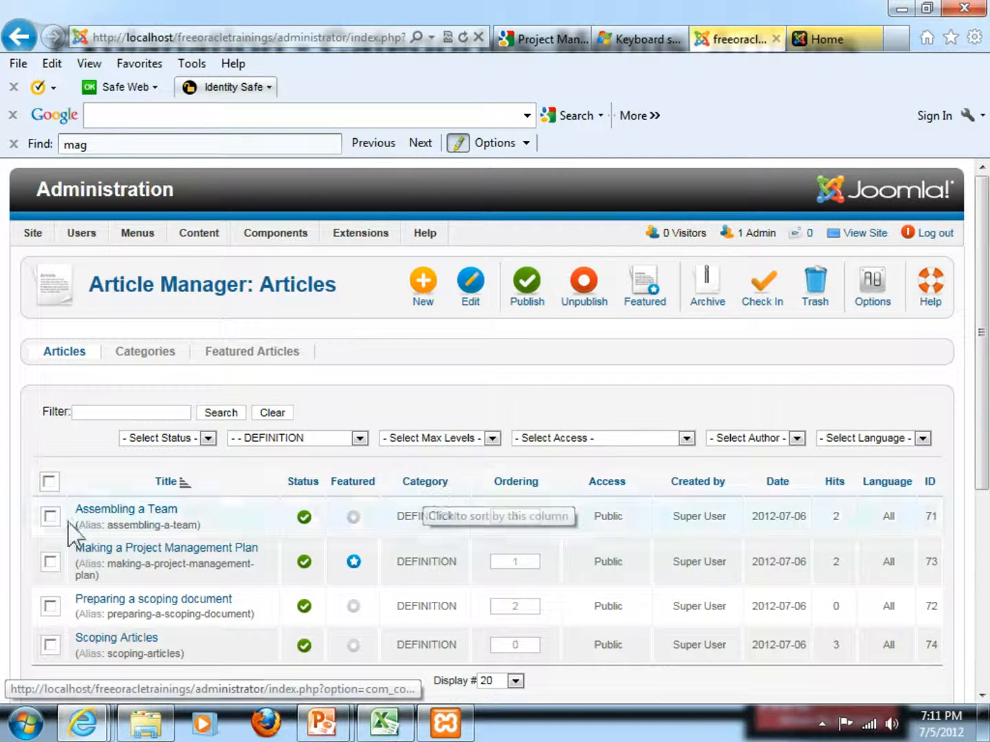
- Consult the category and menu outline slide, return to the Joomla administrator and start a new item in the Main Menu
key(alt+Tab)
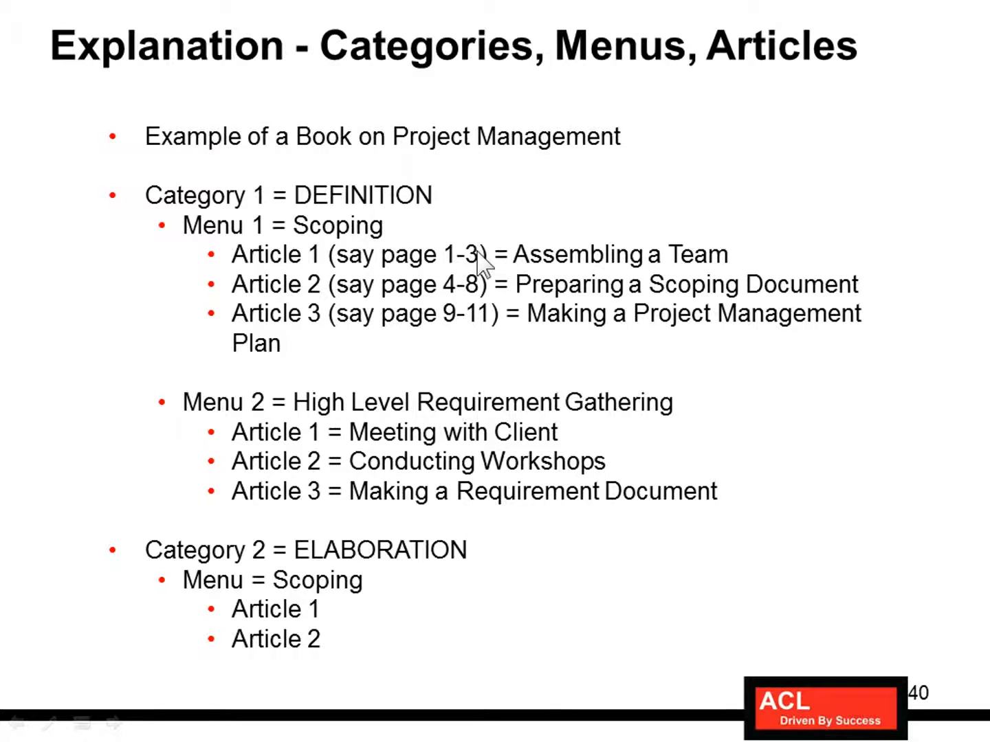
key(alt+Tab)
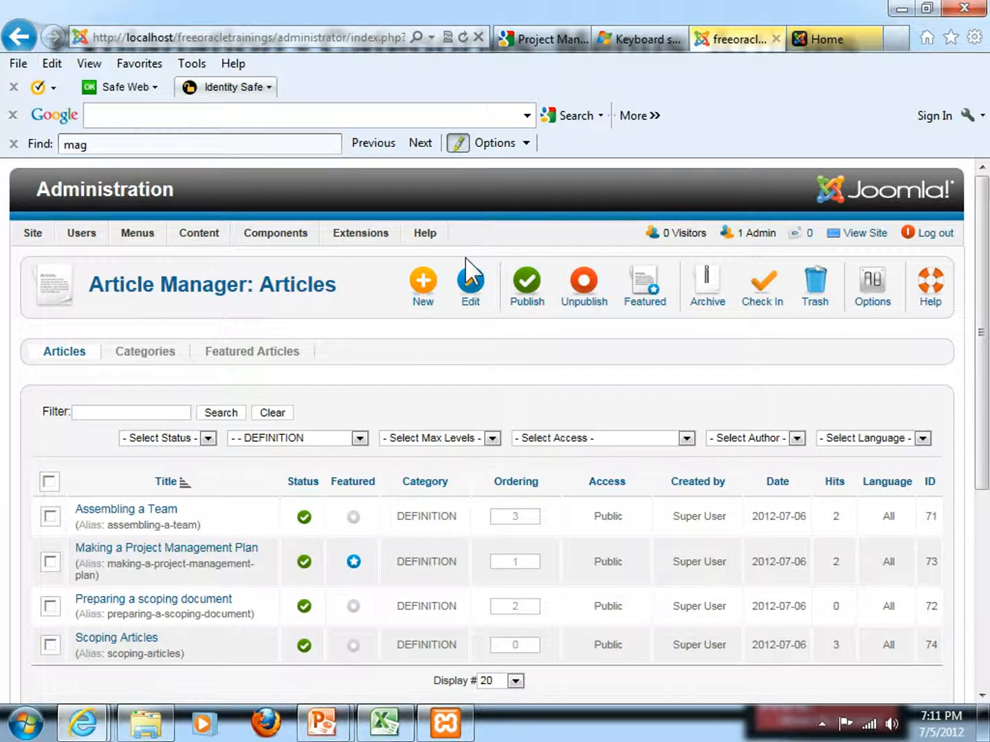
mouse_move(138, 241)
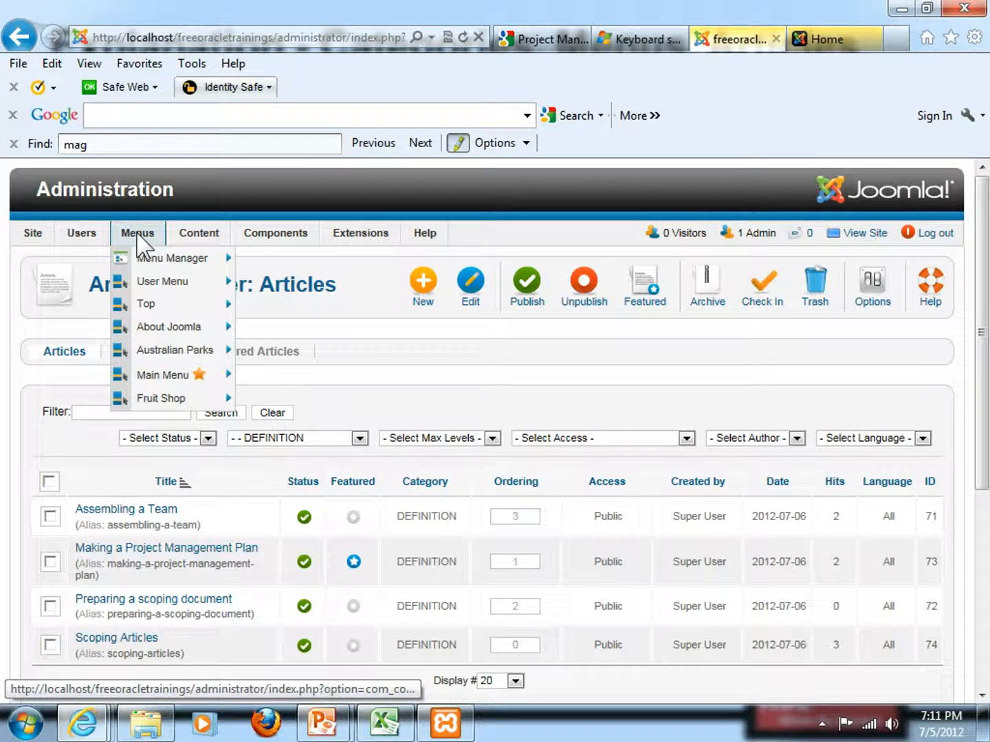
mouse_move(156, 374)
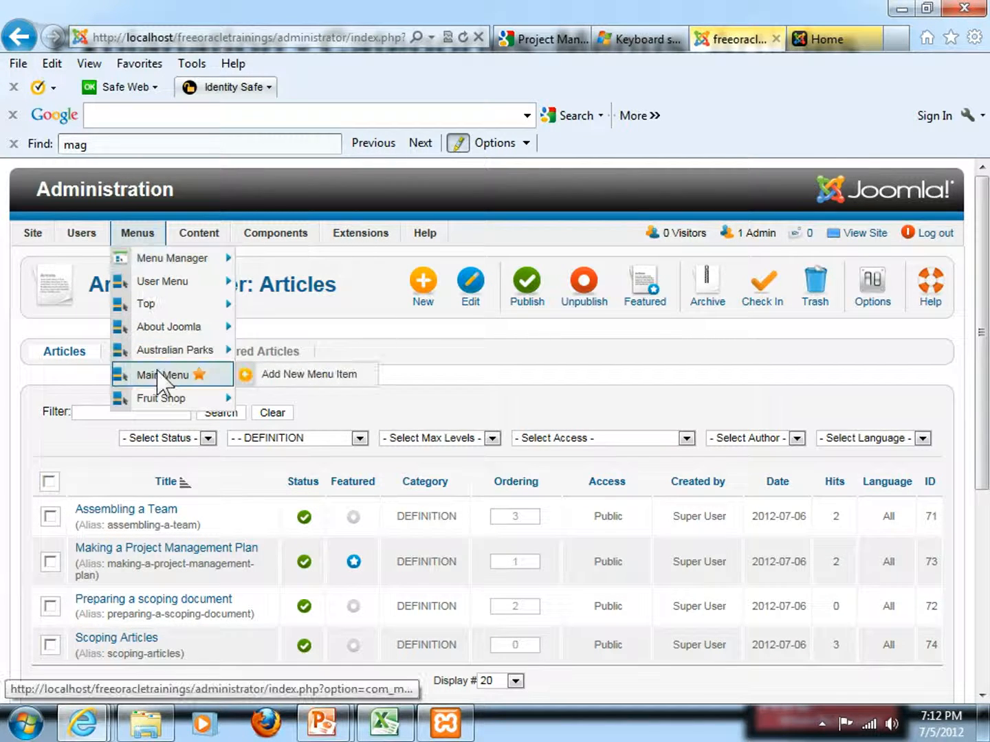
click(157, 375)
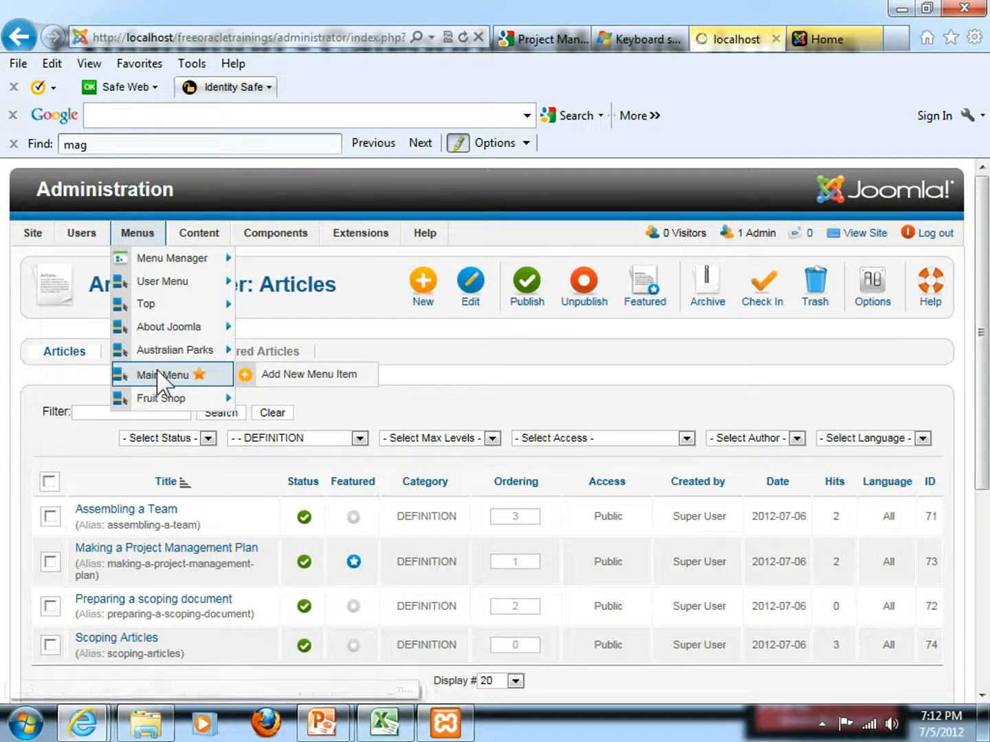
scroll(156, 371, down, 1)
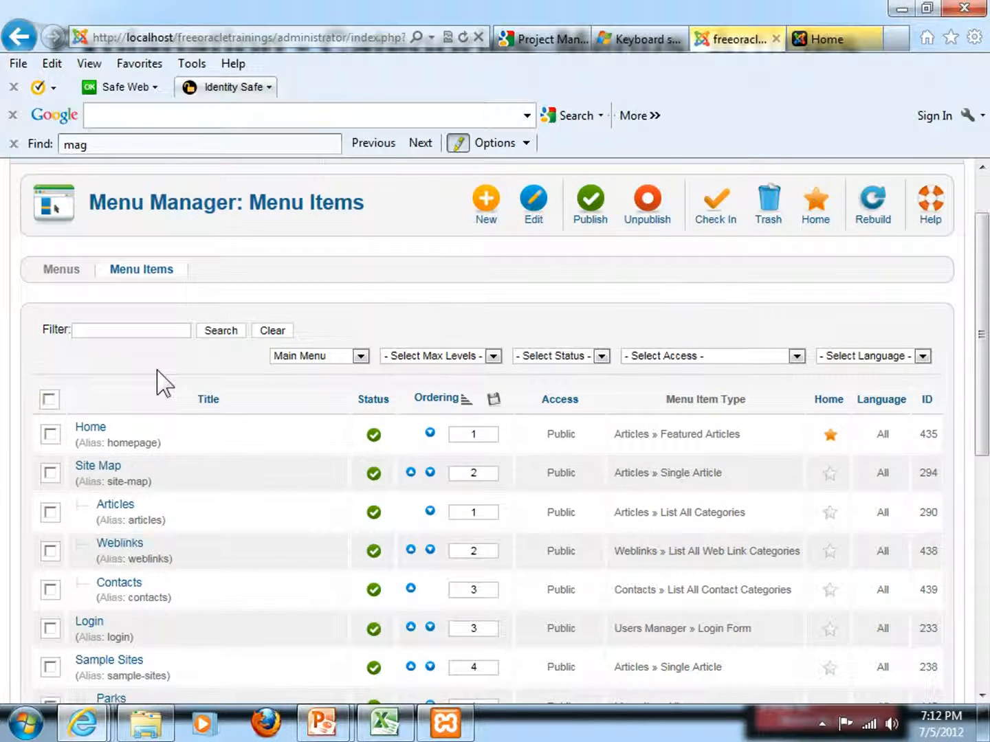
scroll(156, 371, up, 1)
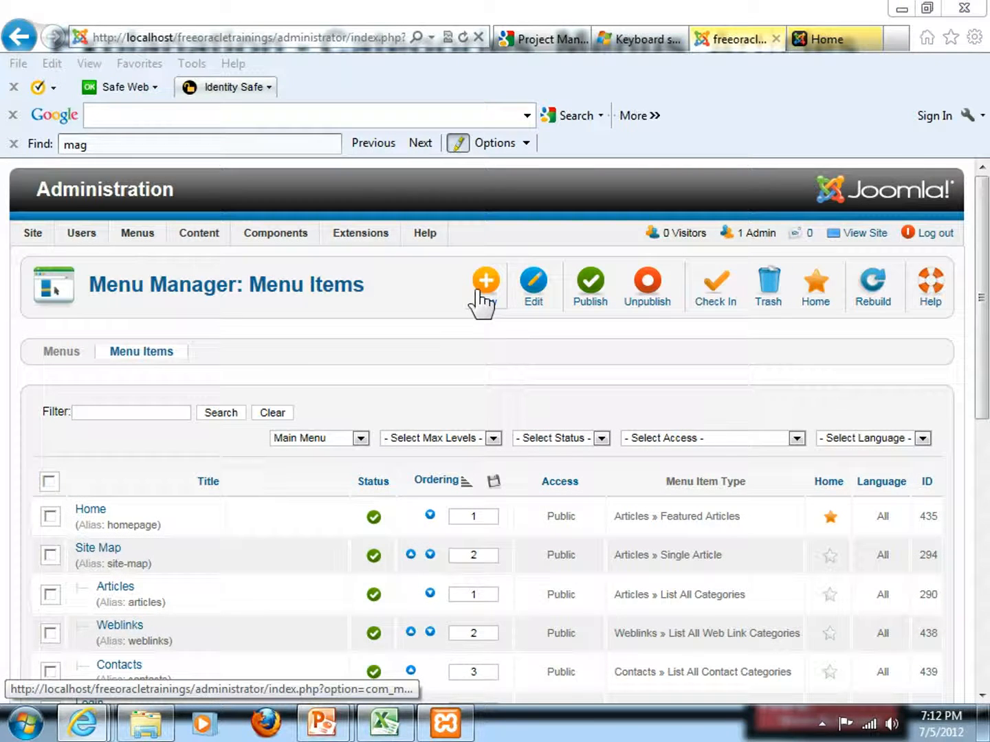
click(477, 292)
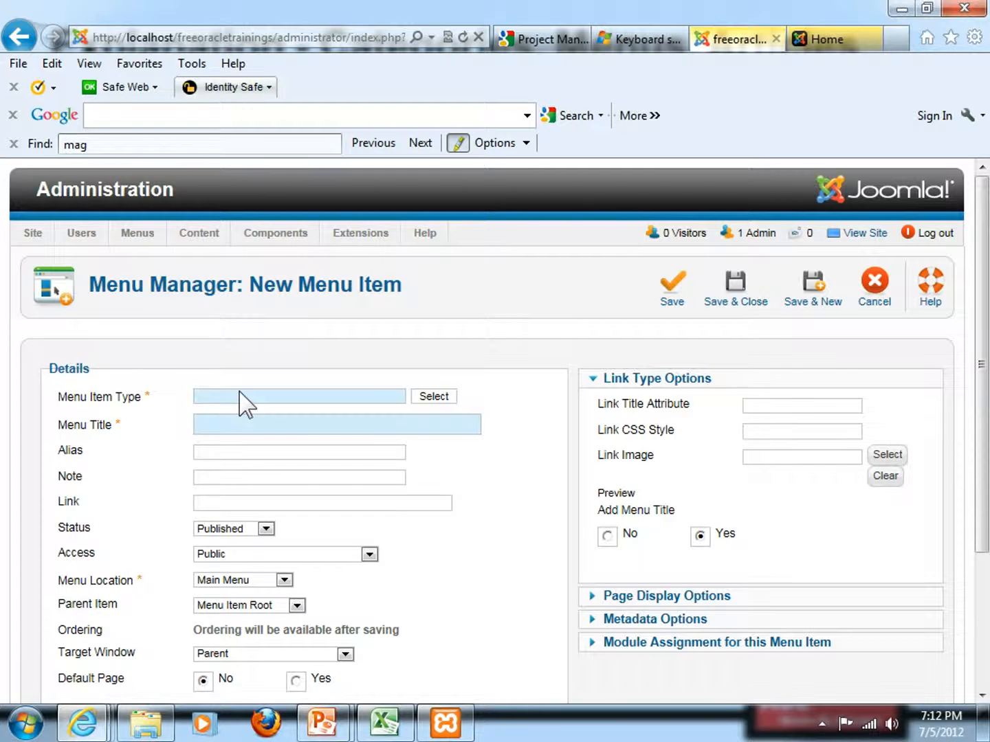
- Set the new menu item's type to Single Article and its title to Scoping
mouse_move(103, 411)
click(442, 398)
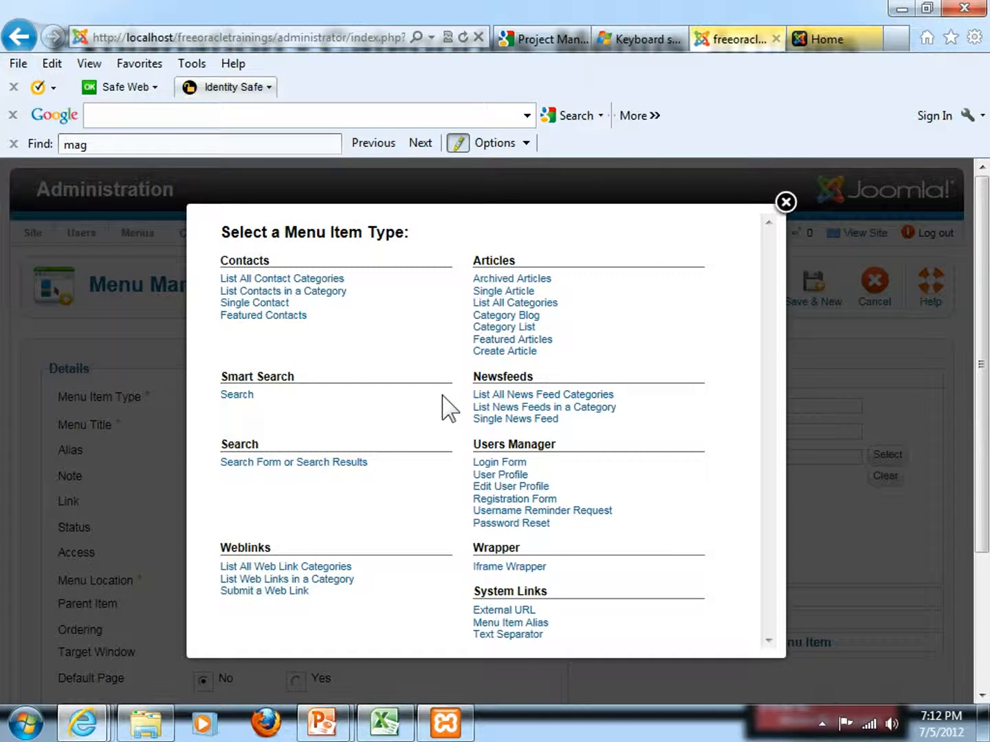
click(509, 291)
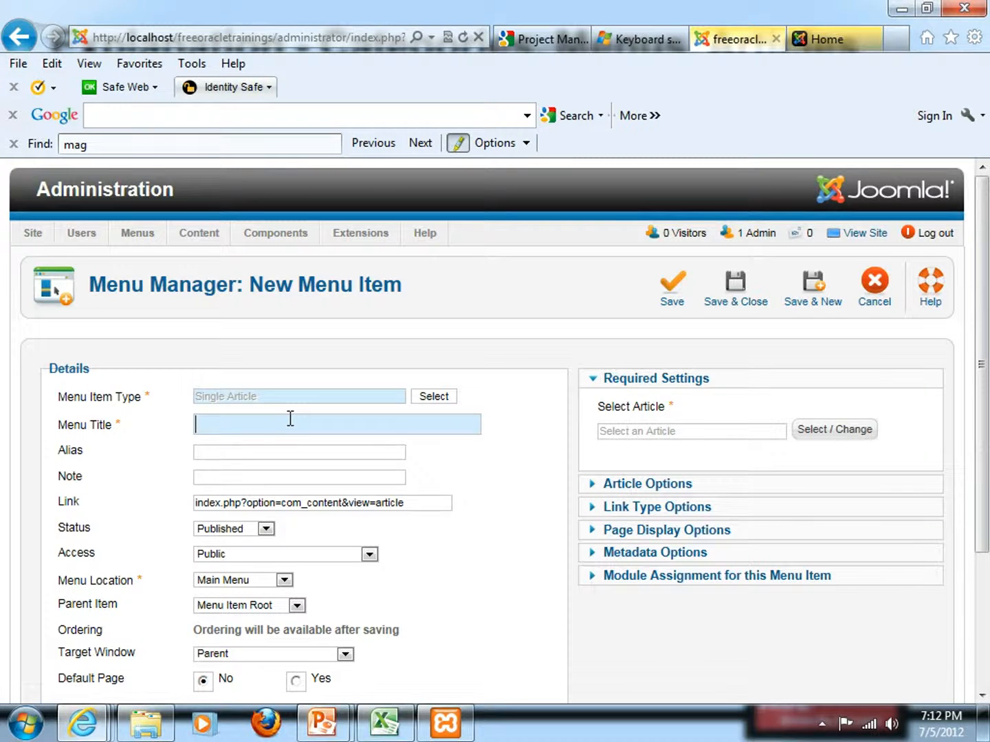
text(Scoping)
- Clear the article picker's text filter, restrict it to the DEFINITION category and choose Assembling a Team as the item's article
click(827, 433)
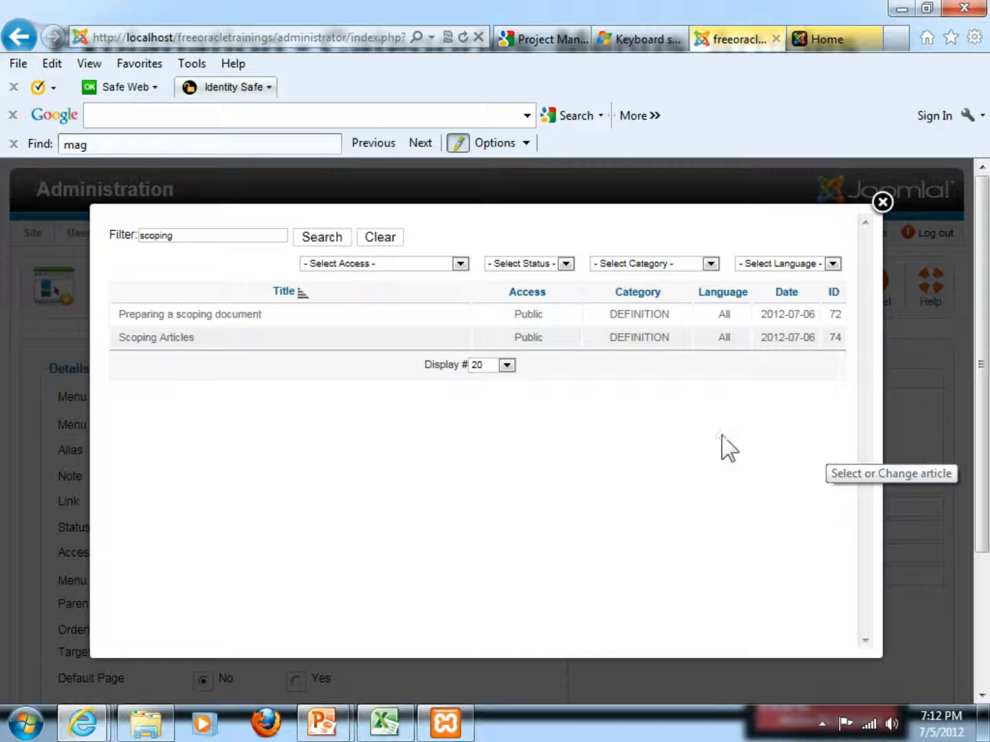
click(380, 239)
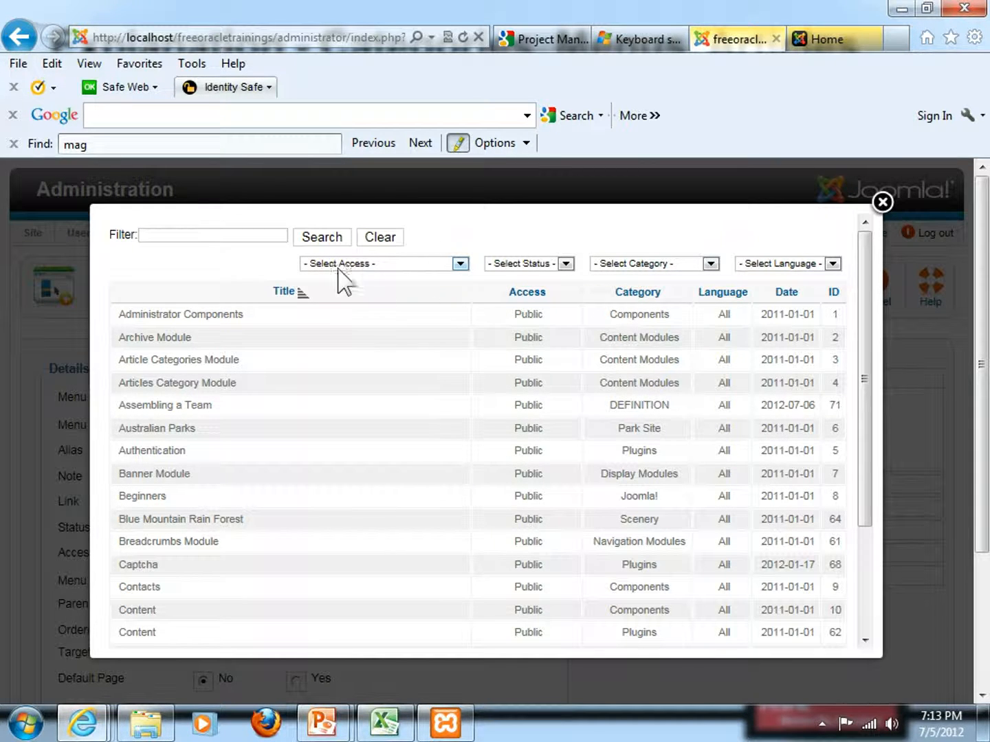
click(711, 264)
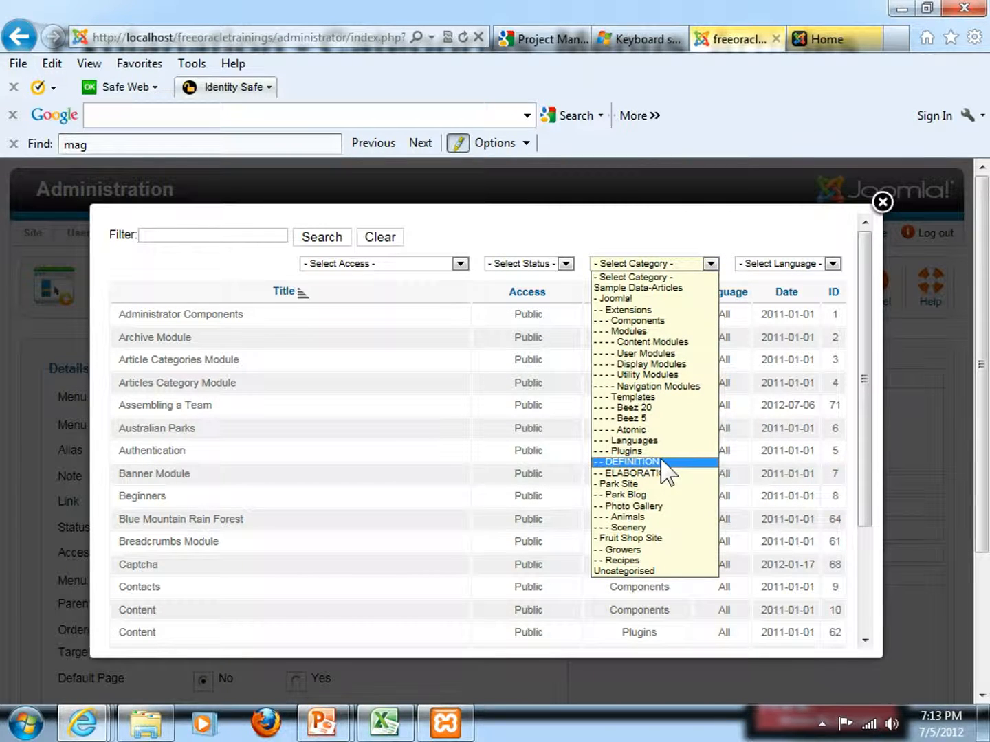
click(631, 461)
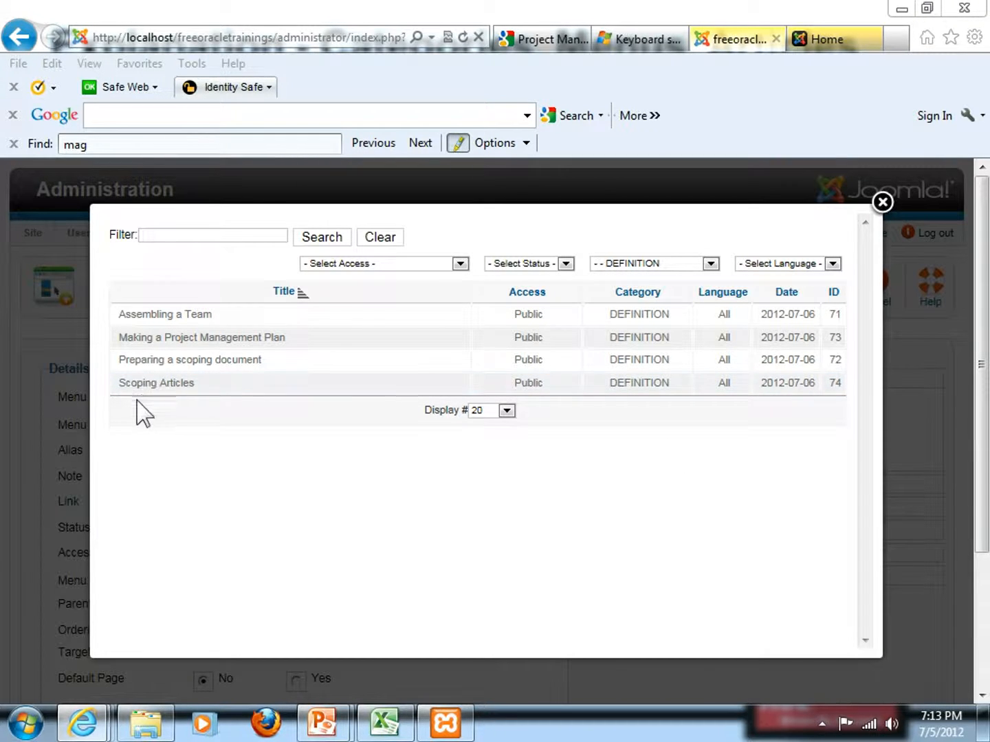
click(172, 315)
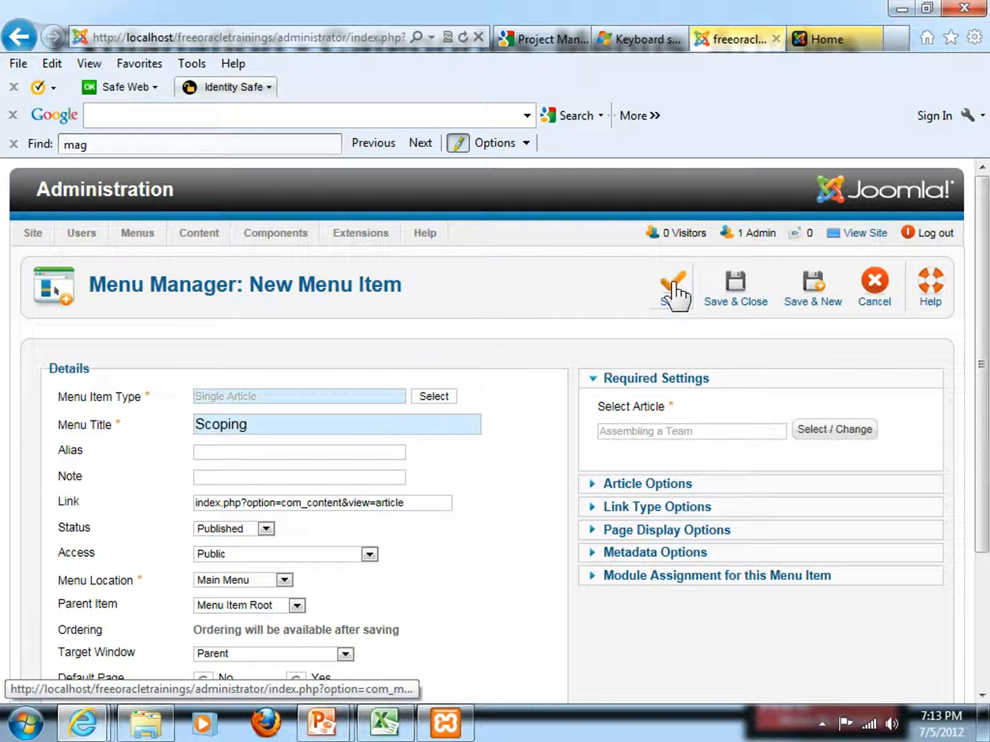
- Review the new menu item's details and its menu location choices, keeping Main Menu
scroll(480, 499, down, 2)
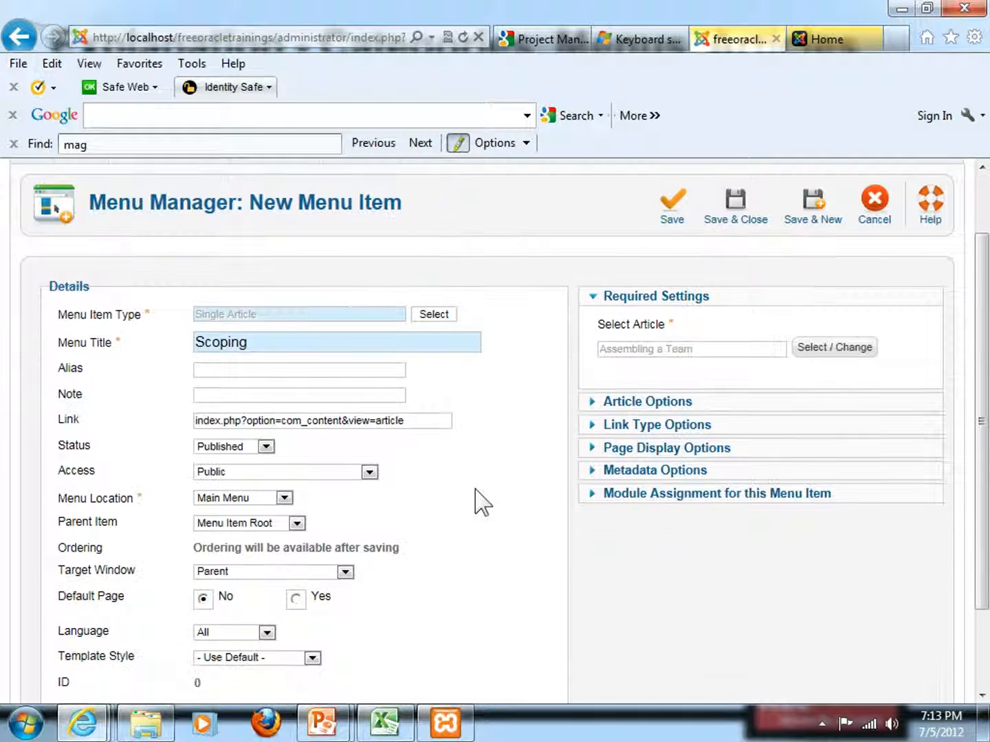
scroll(479, 504, down, 2)
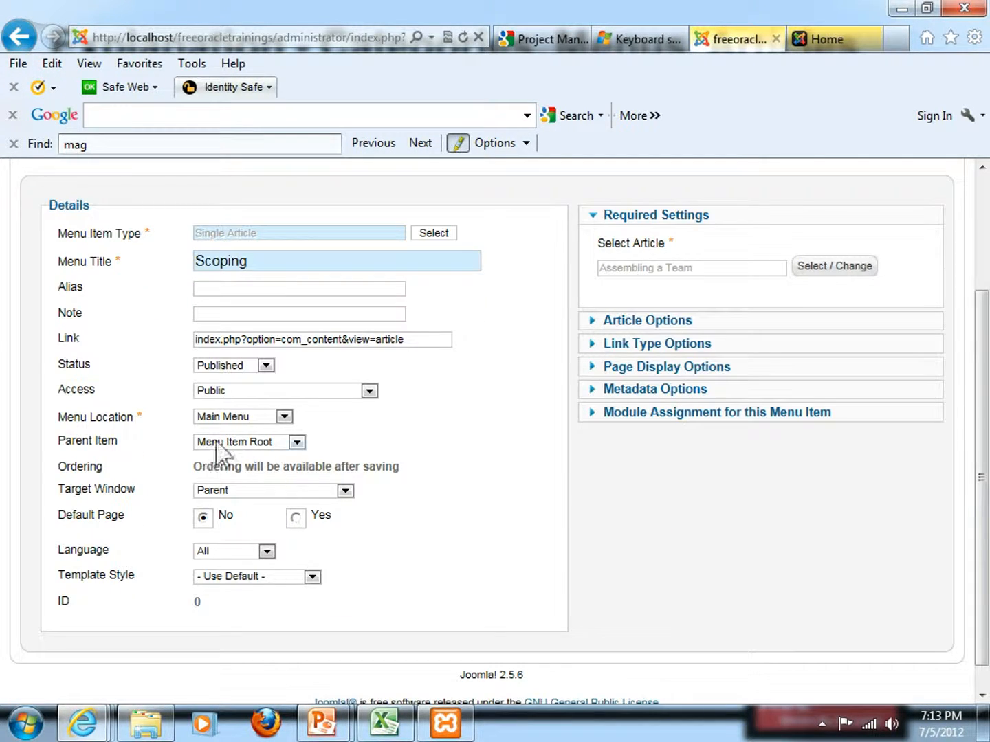
click(282, 417)
click(285, 417)
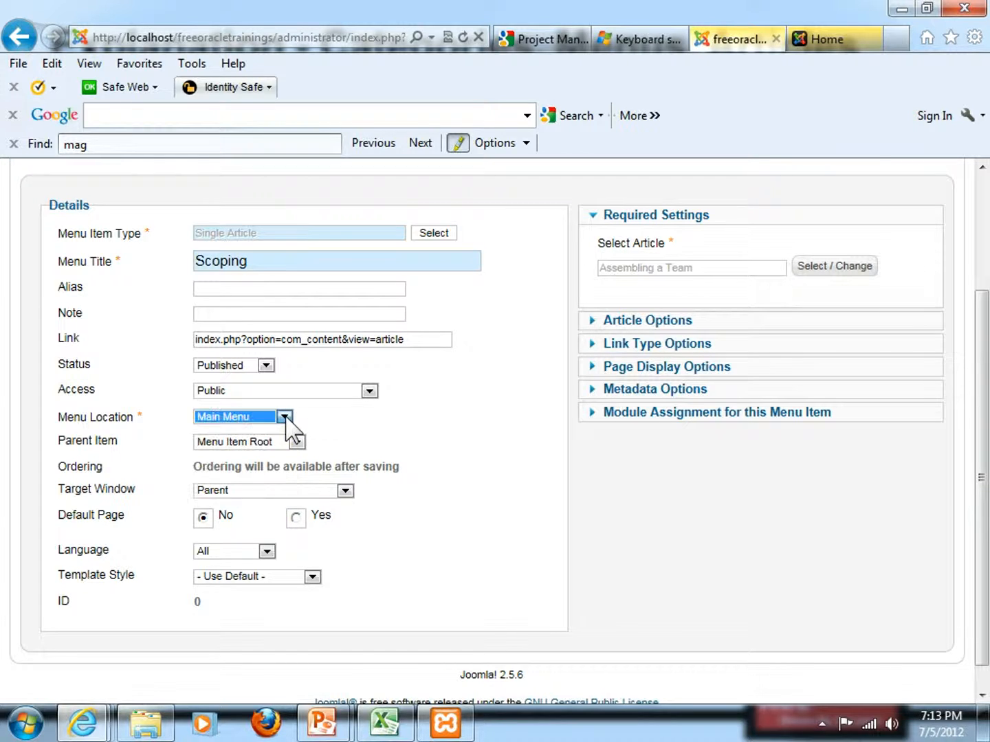
- Check the This Site menu on the site's front-end home page and reload the page
click(821, 43)
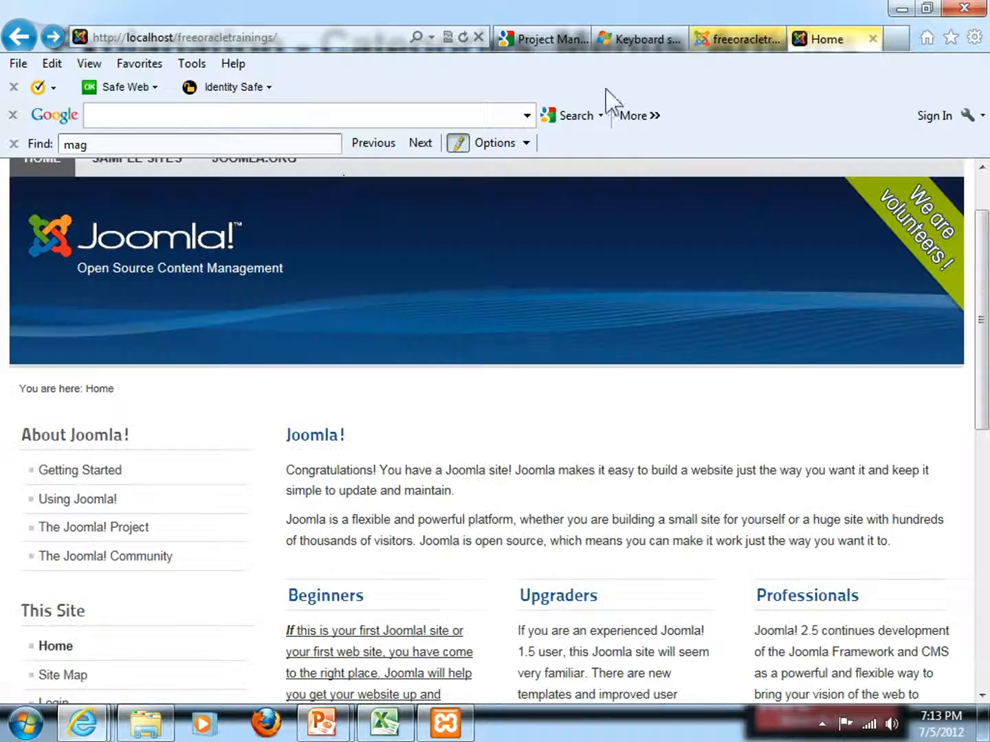
scroll(73, 453, up, 2)
scroll(75, 481, down, 3)
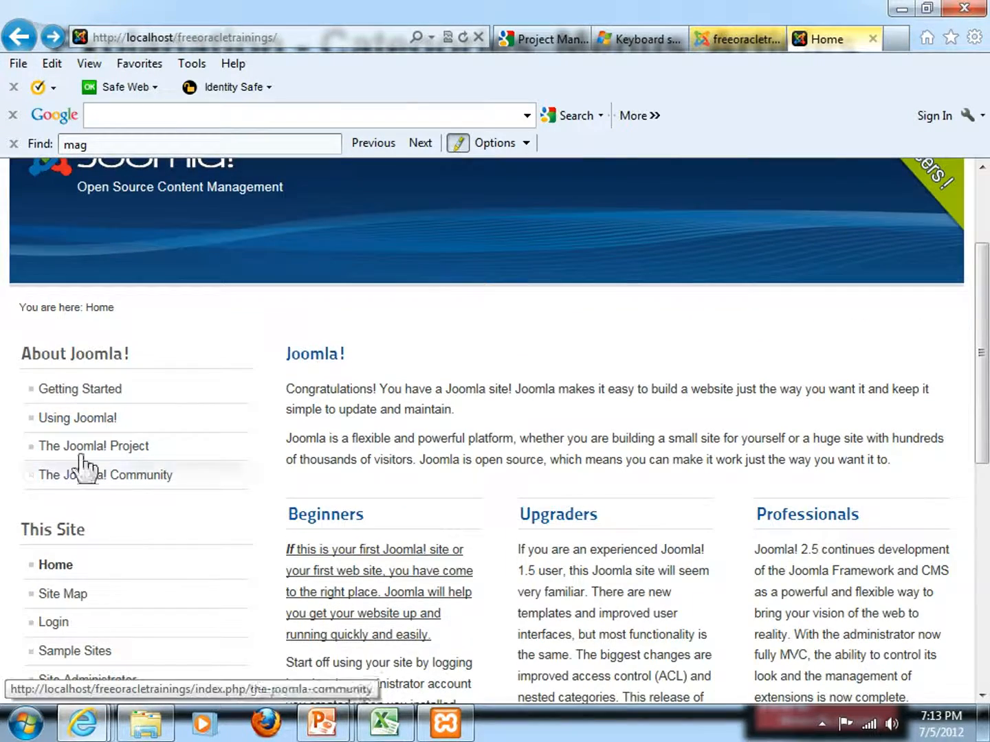
scroll(87, 481, down, 2)
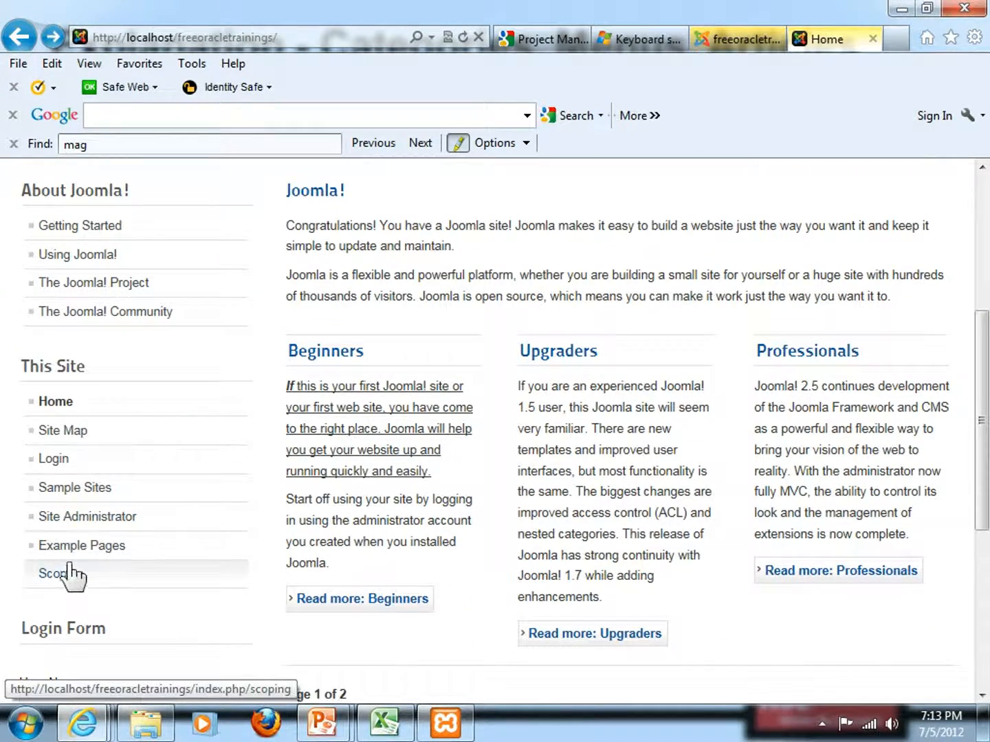
click(463, 38)
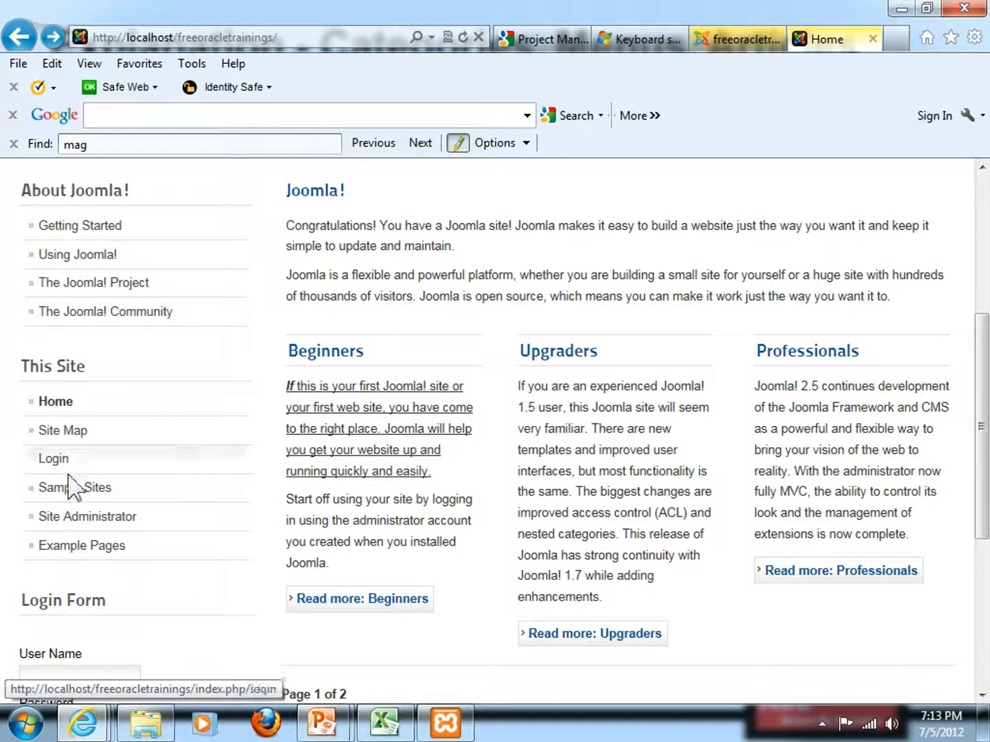
- Review the new menu item's parent item choices, keeping Menu Item Root, and compare them with the This Site menu on the front-end home page
click(735, 42)
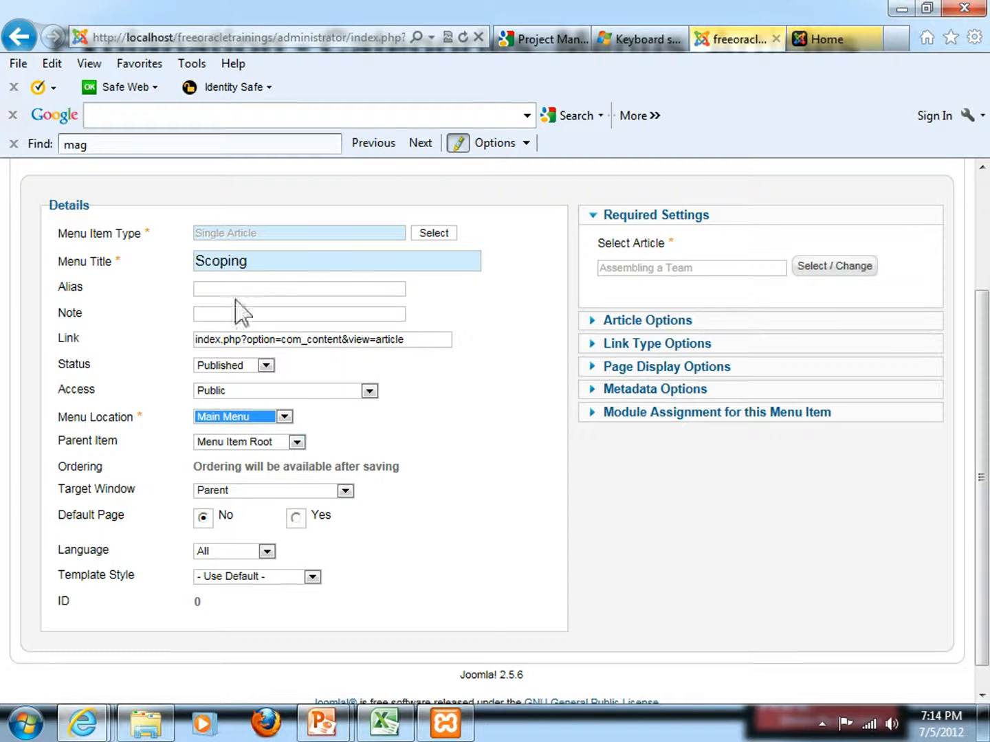
click(298, 444)
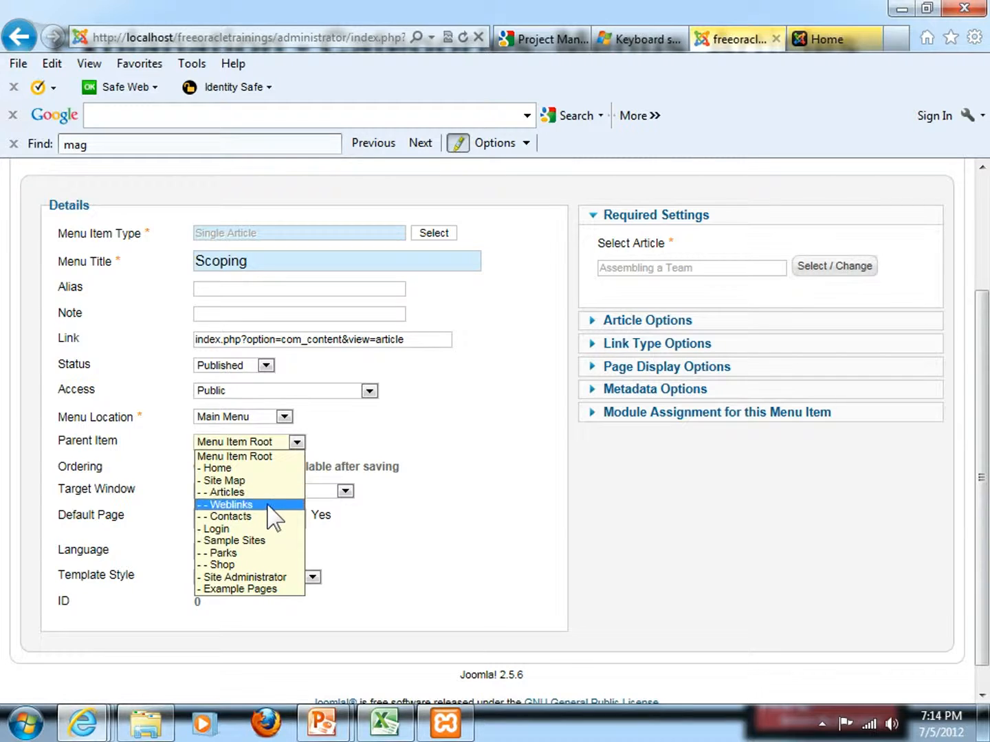
click(298, 444)
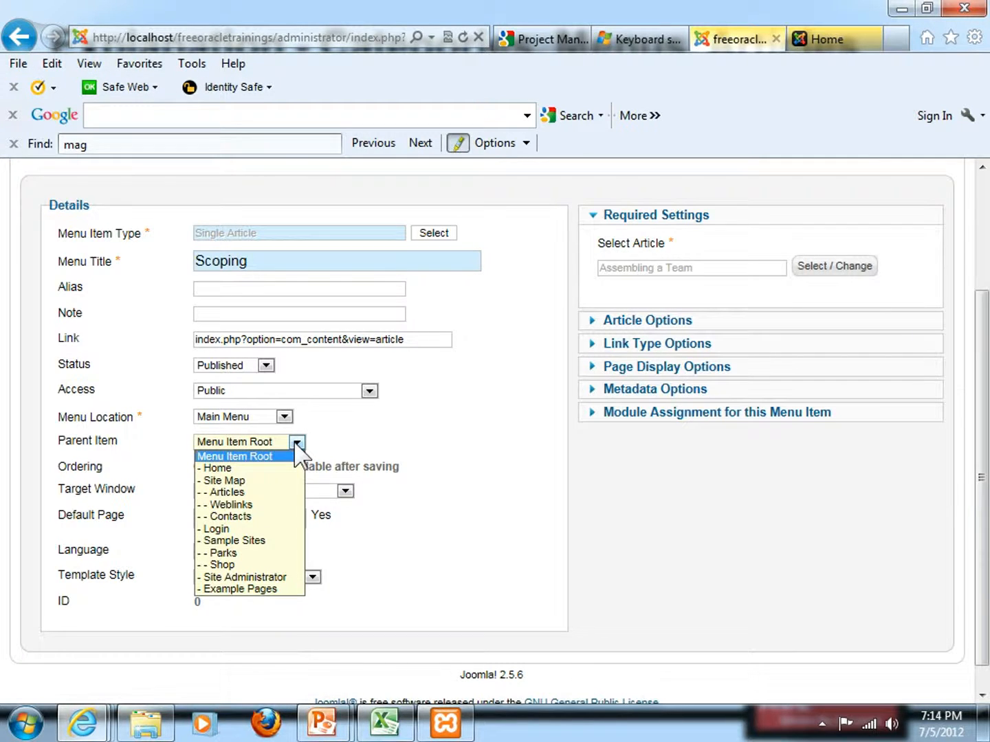
click(296, 444)
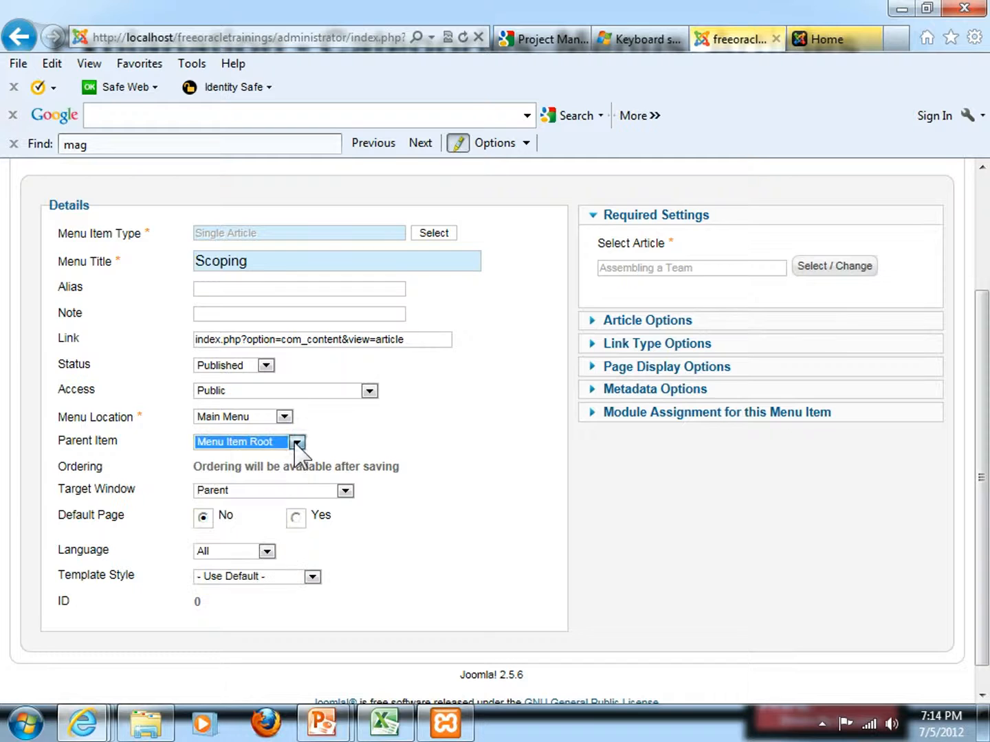
click(820, 41)
drag(23, 367, 84, 369)
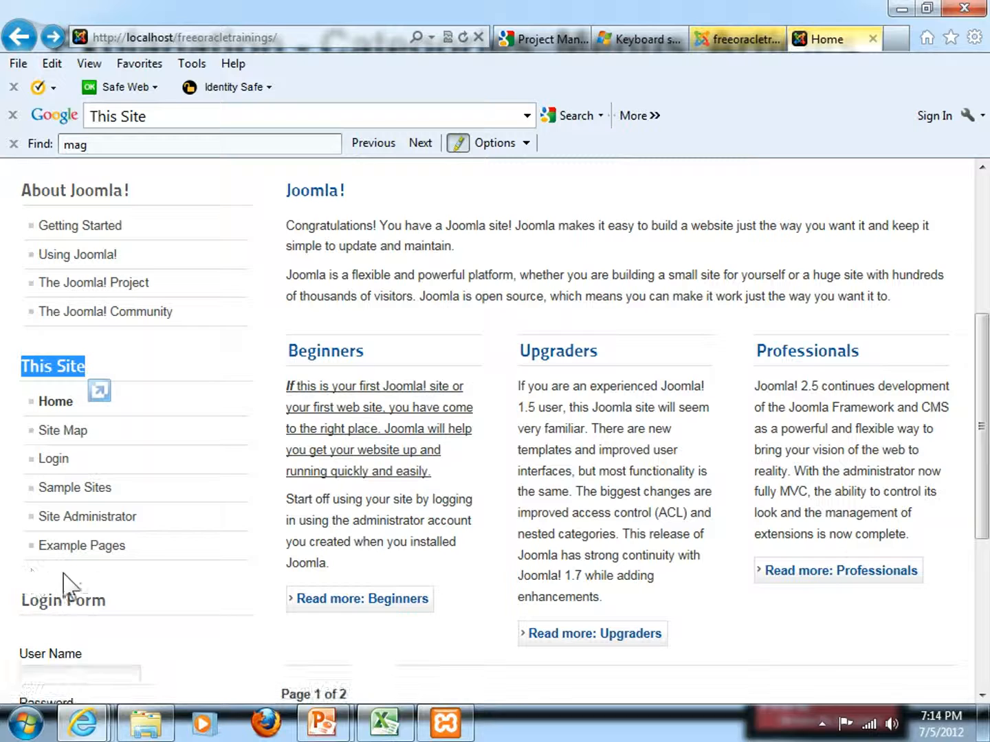
click(732, 41)
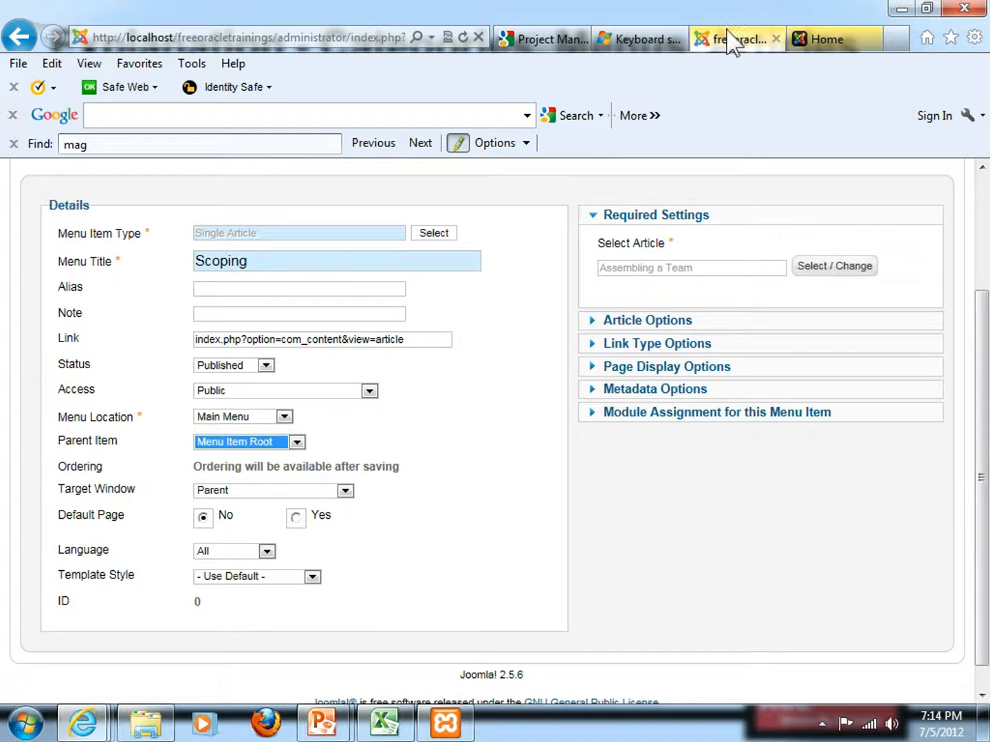
- Try to save the new Scoping menu item with its alias left empty
click(466, 418)
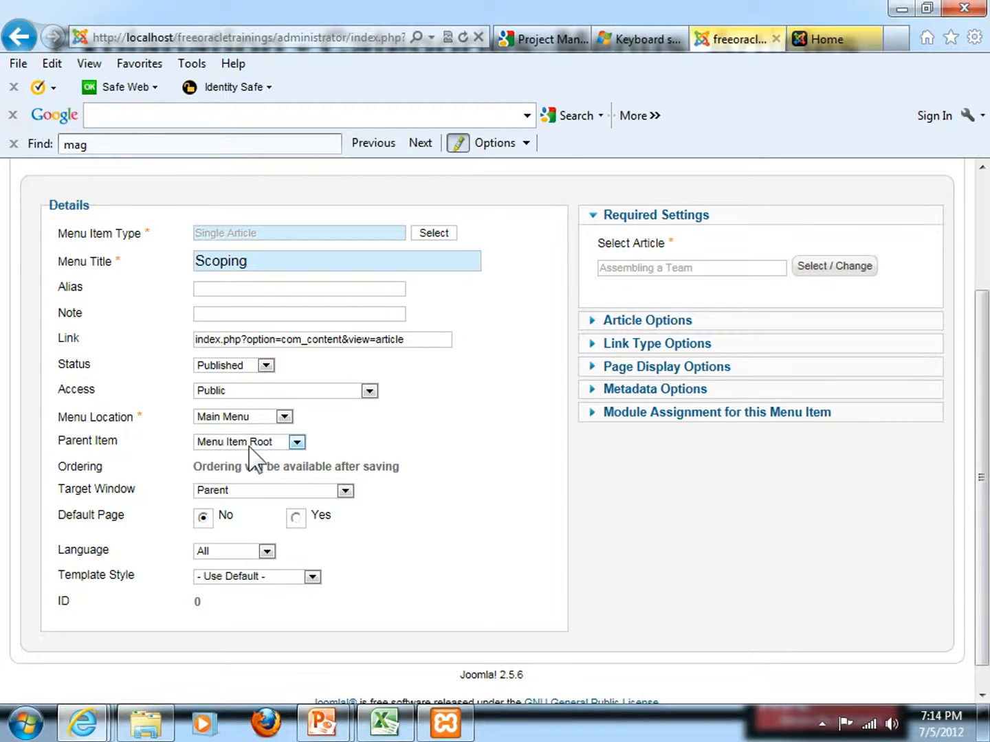
scroll(496, 524, up, 2)
scroll(497, 529, up, 3)
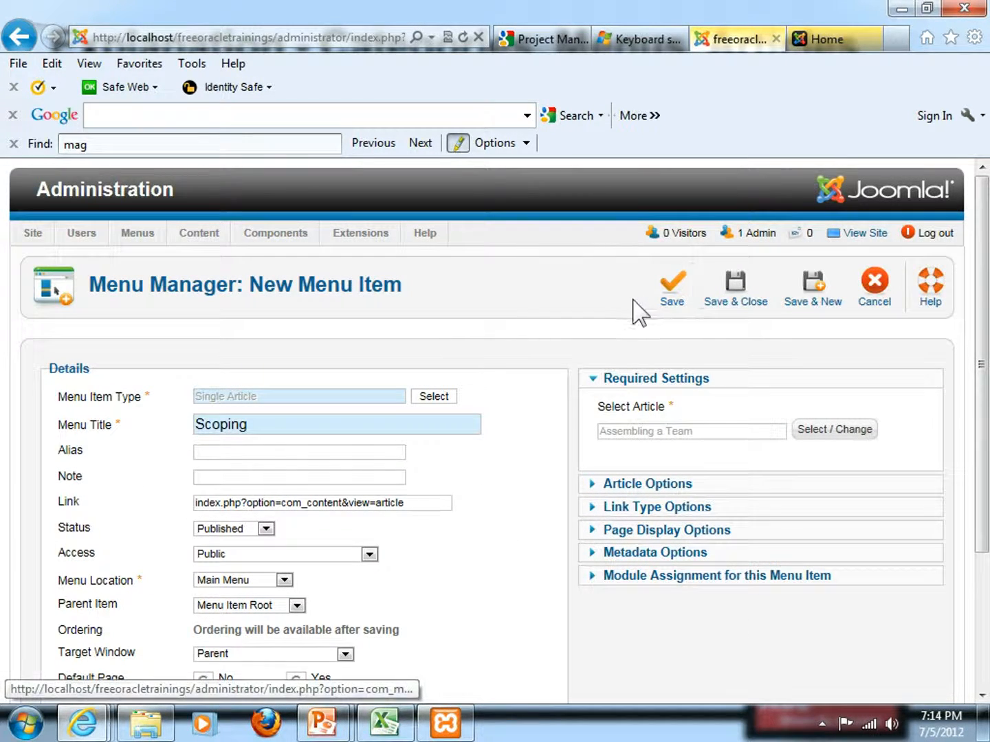
click(674, 293)
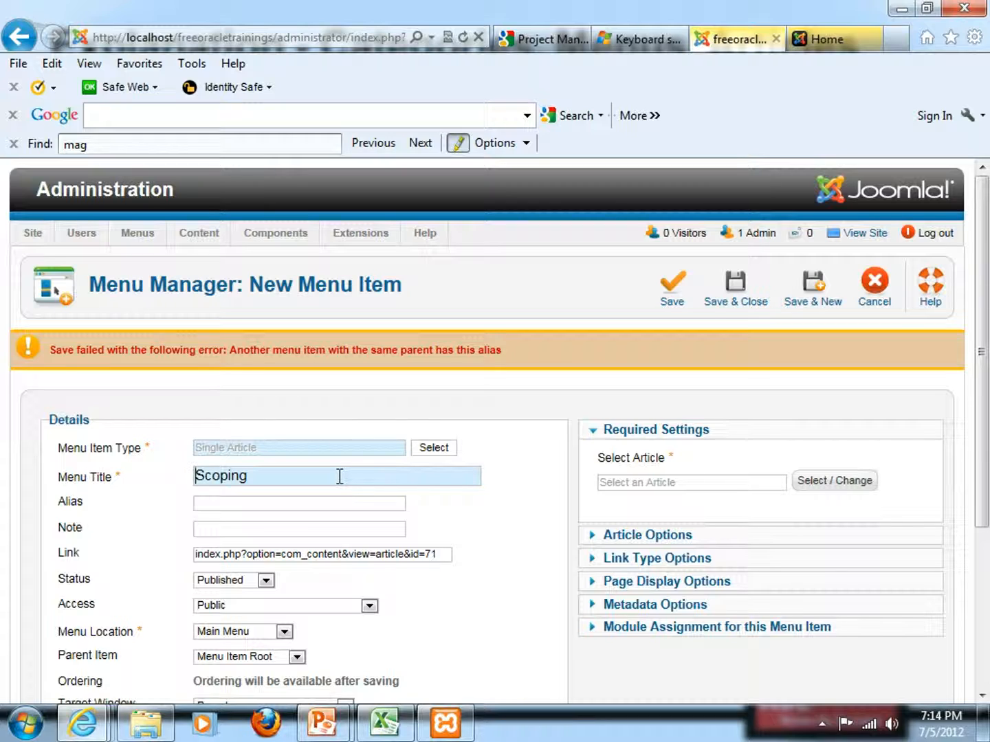
- Set the Scoping menu item's alias to scoping1, choose Assembling a Team as its article again and save the item
click(256, 503)
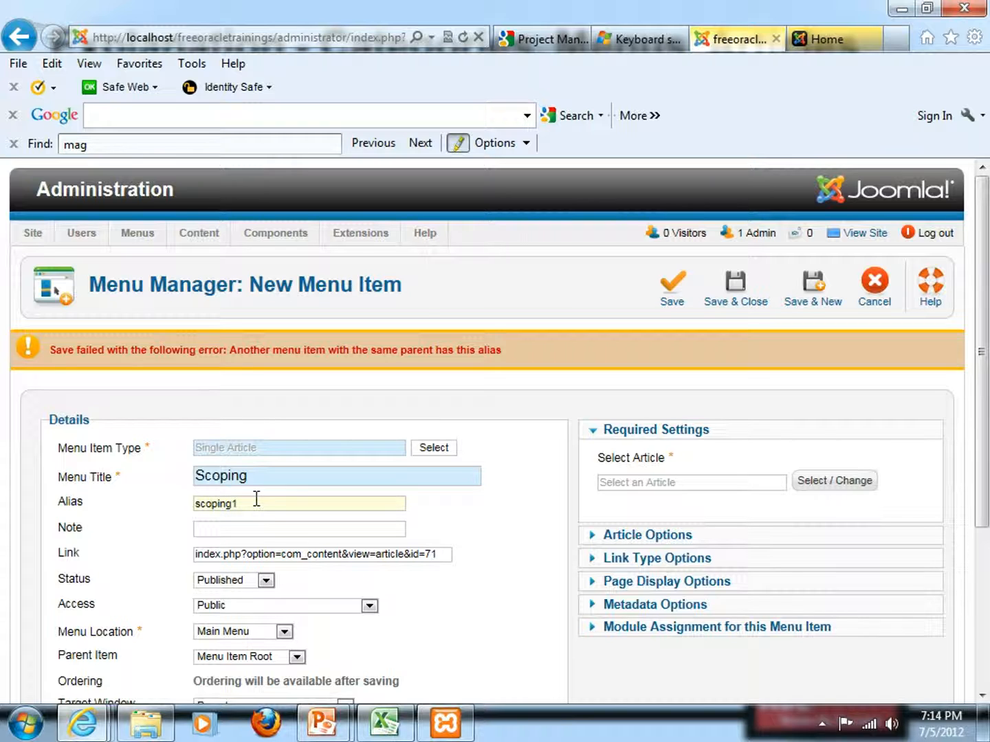
click(668, 281)
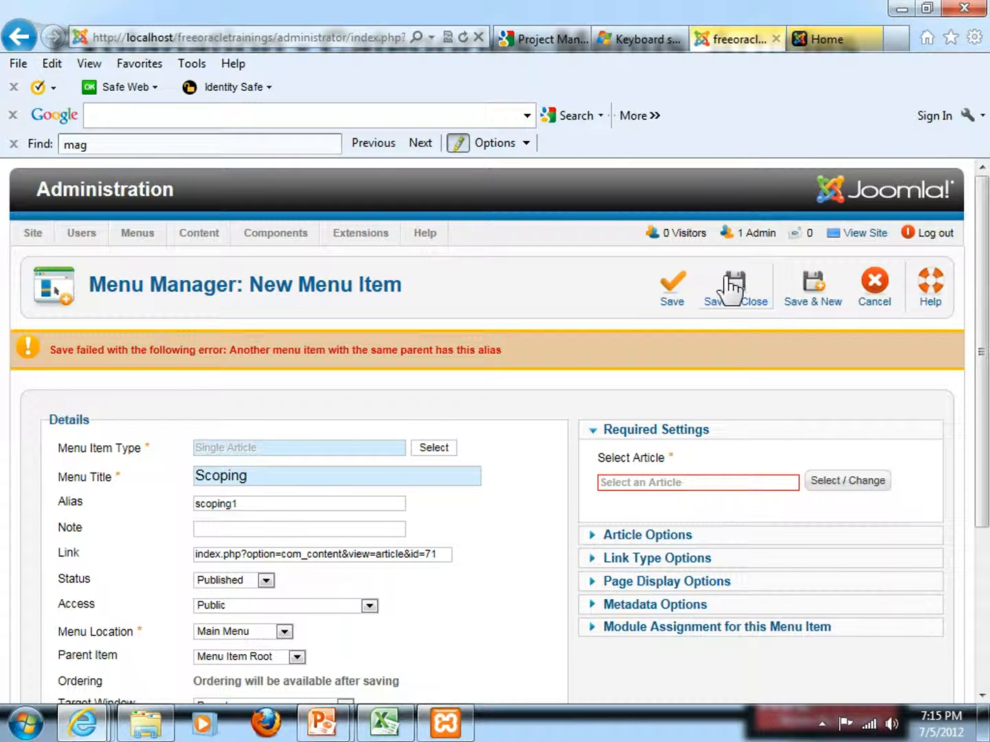
click(288, 475)
text(1)
click(305, 472)
click(857, 483)
click(169, 315)
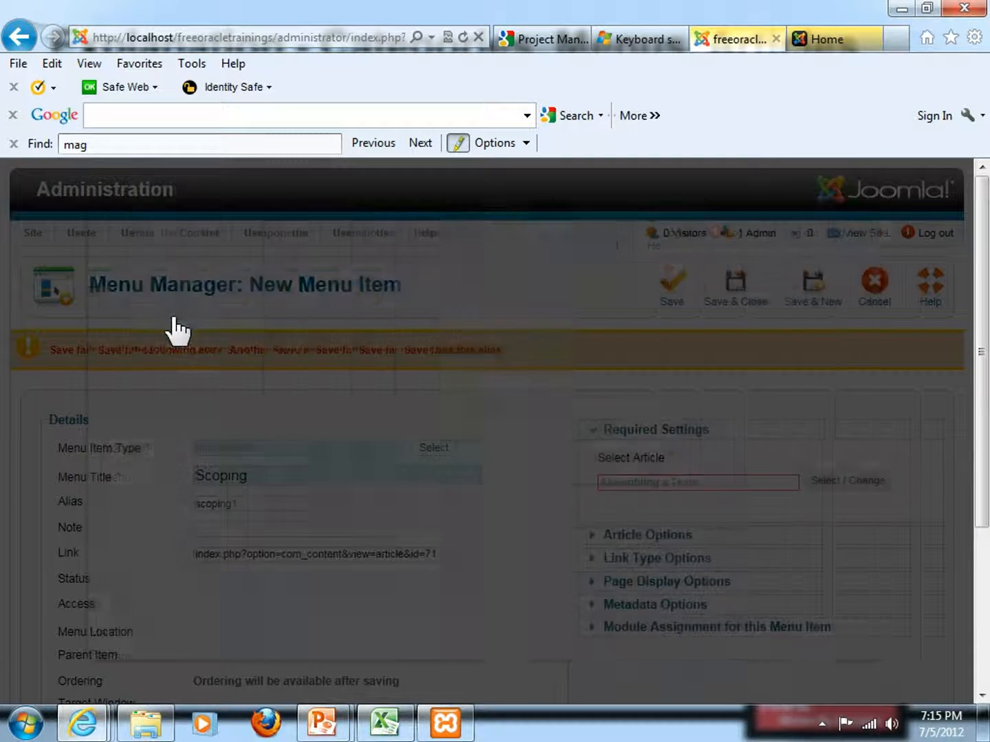
click(678, 289)
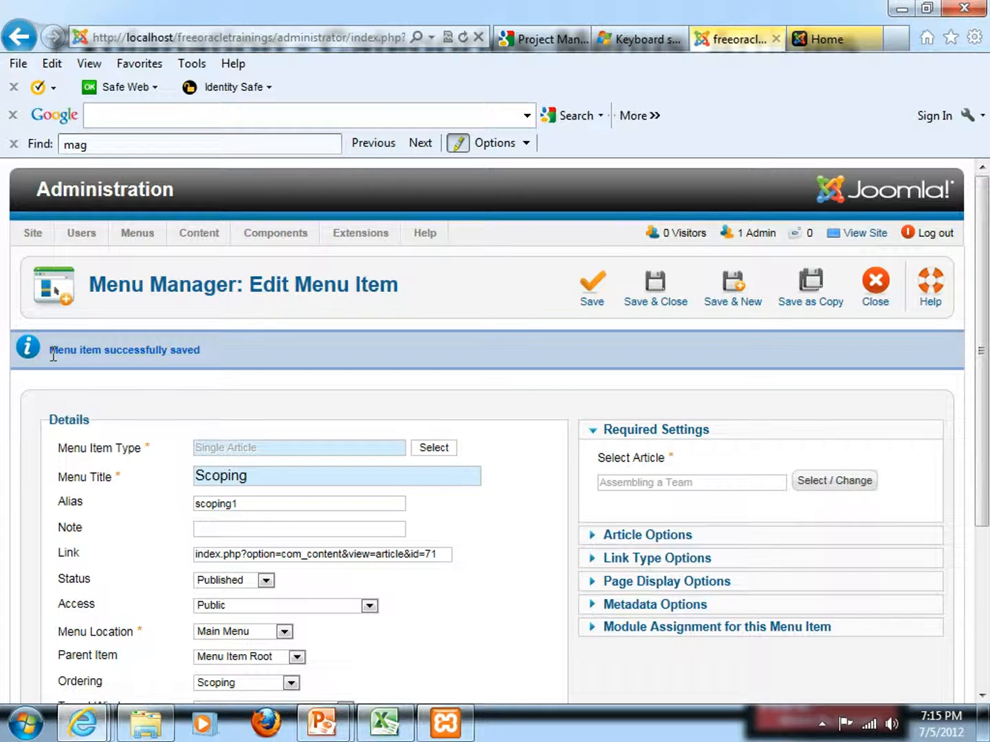
- Reload the front-end home page and open the new Scoping item from the This Site menu
click(819, 41)
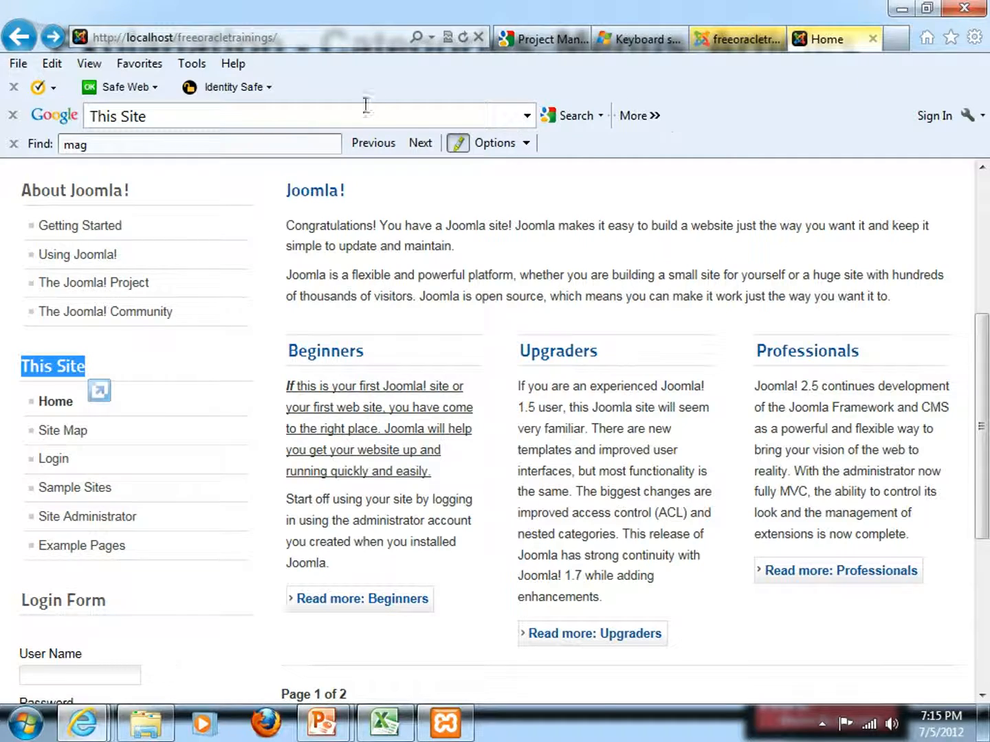
click(463, 38)
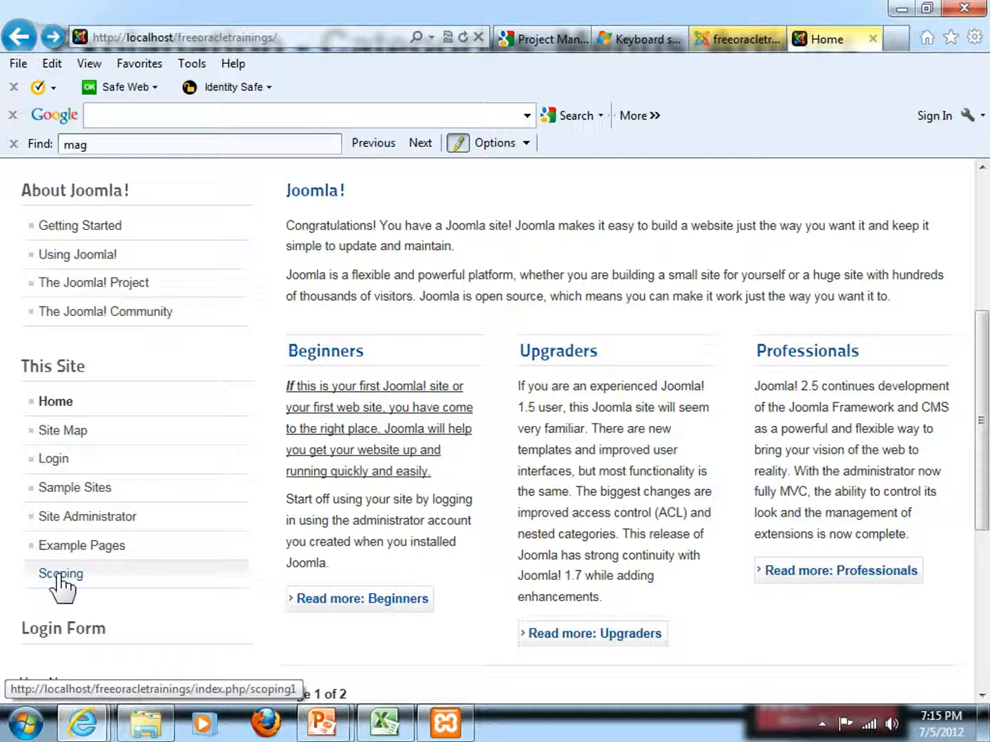
scroll(60, 584, down, 1)
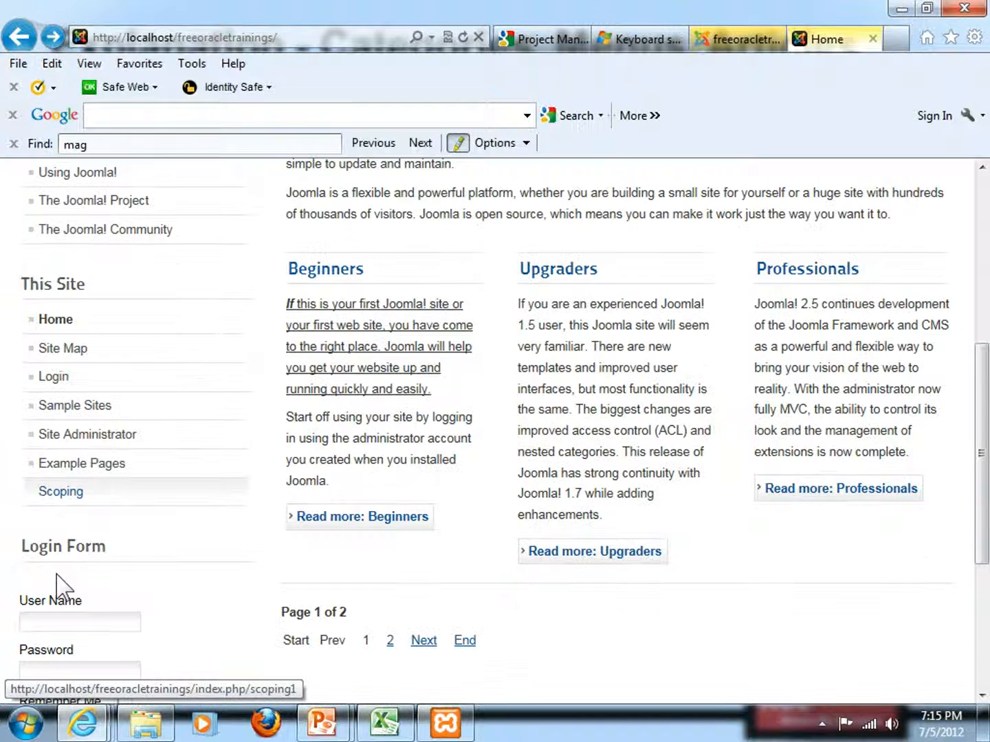
click(61, 492)
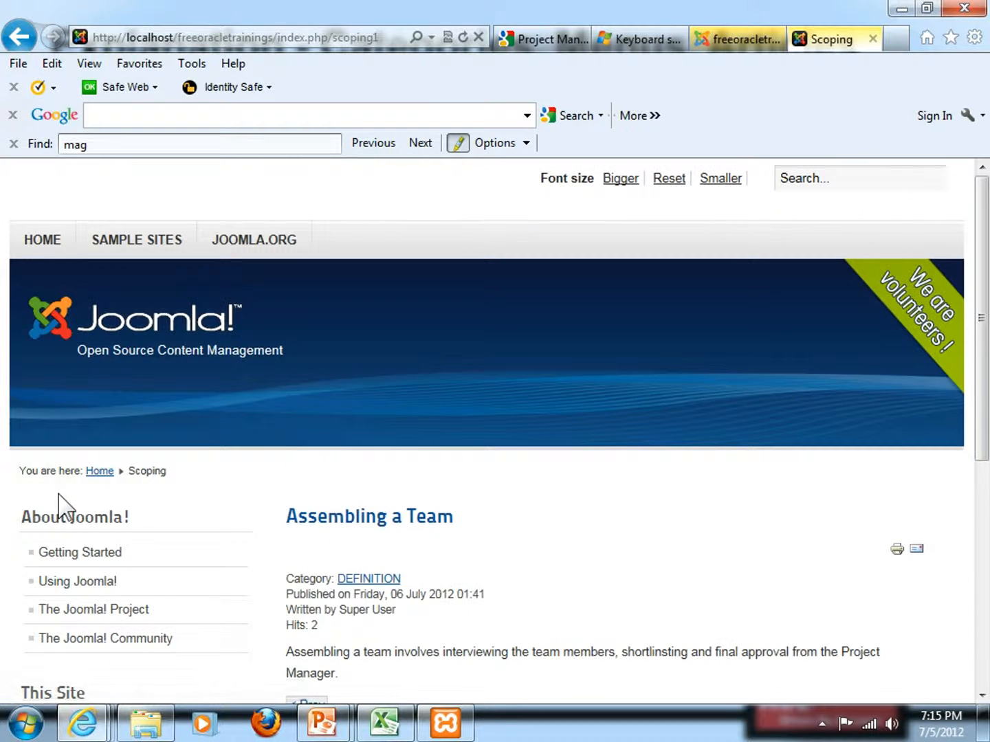
- Examine the page behind the Scoping item, checking the article's title, category and body text
scroll(58, 493, down, 2)
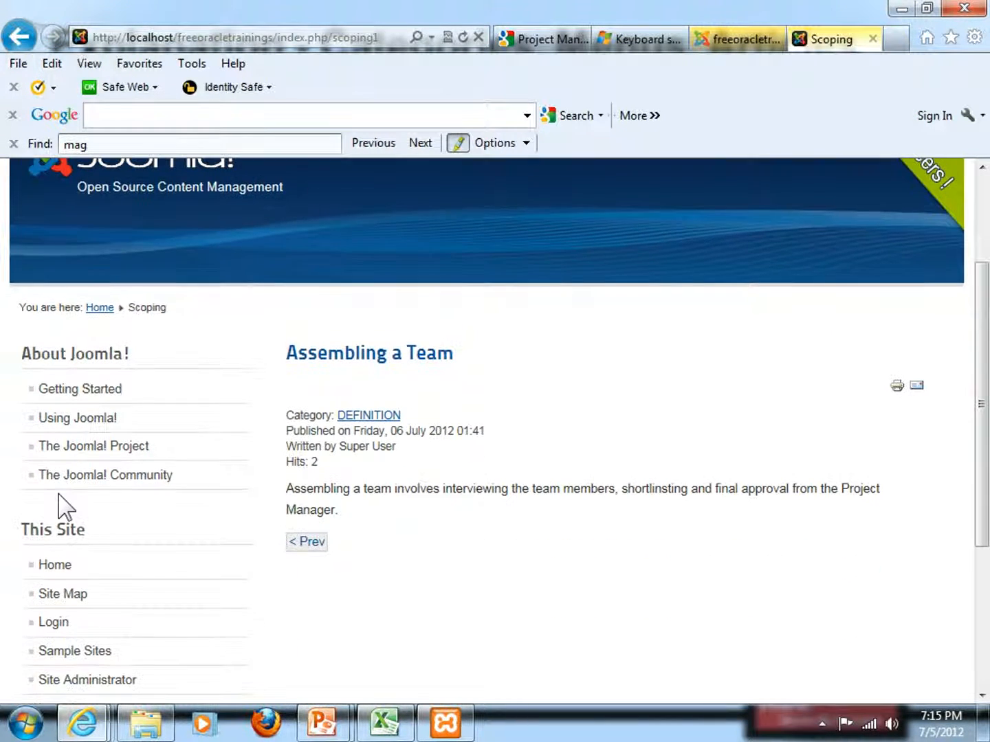
scroll(59, 507, down, 1)
scroll(60, 505, up, 1)
triple_click(395, 358)
click(316, 389)
triple_click(292, 357)
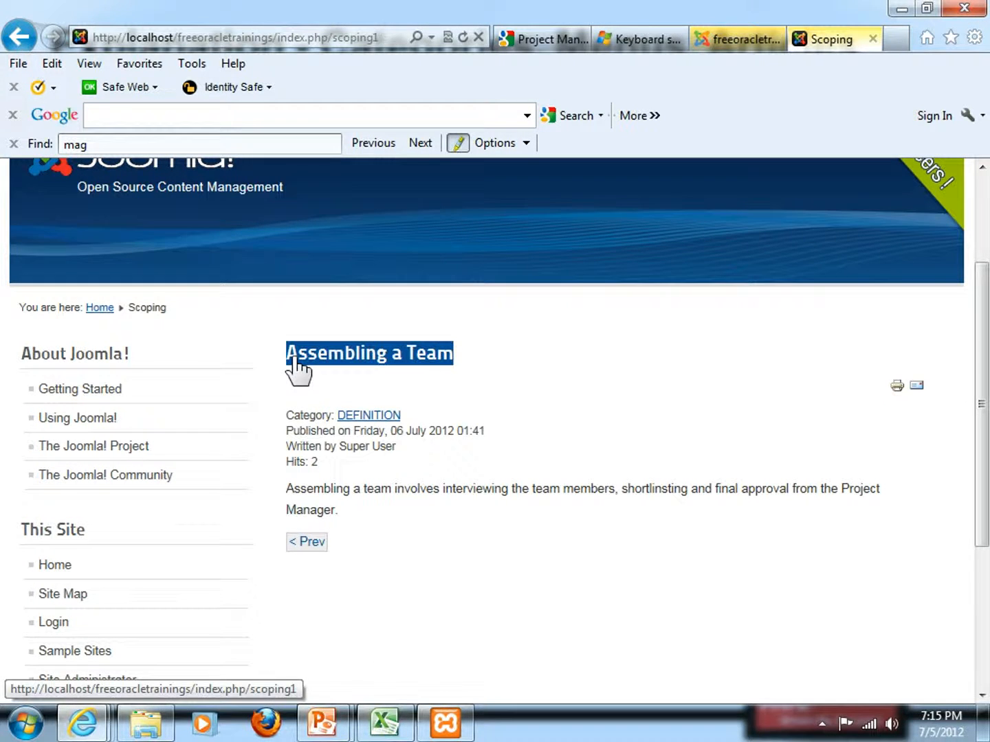
click(325, 489)
drag(334, 417, 366, 418)
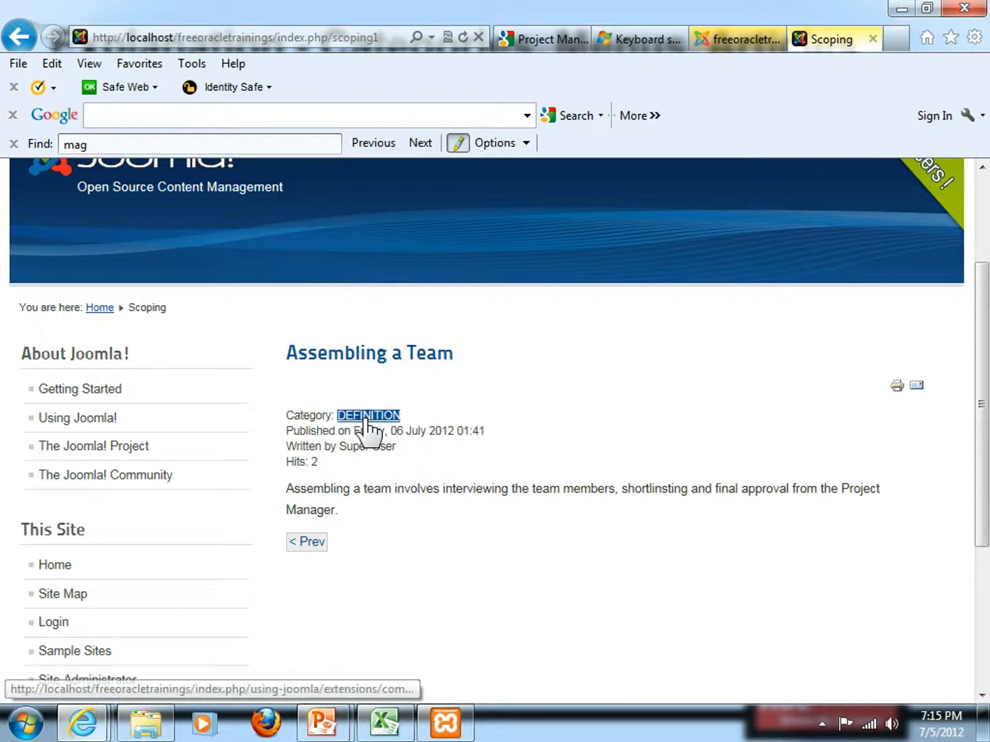
triple_click(289, 490)
drag(355, 503, 438, 507)
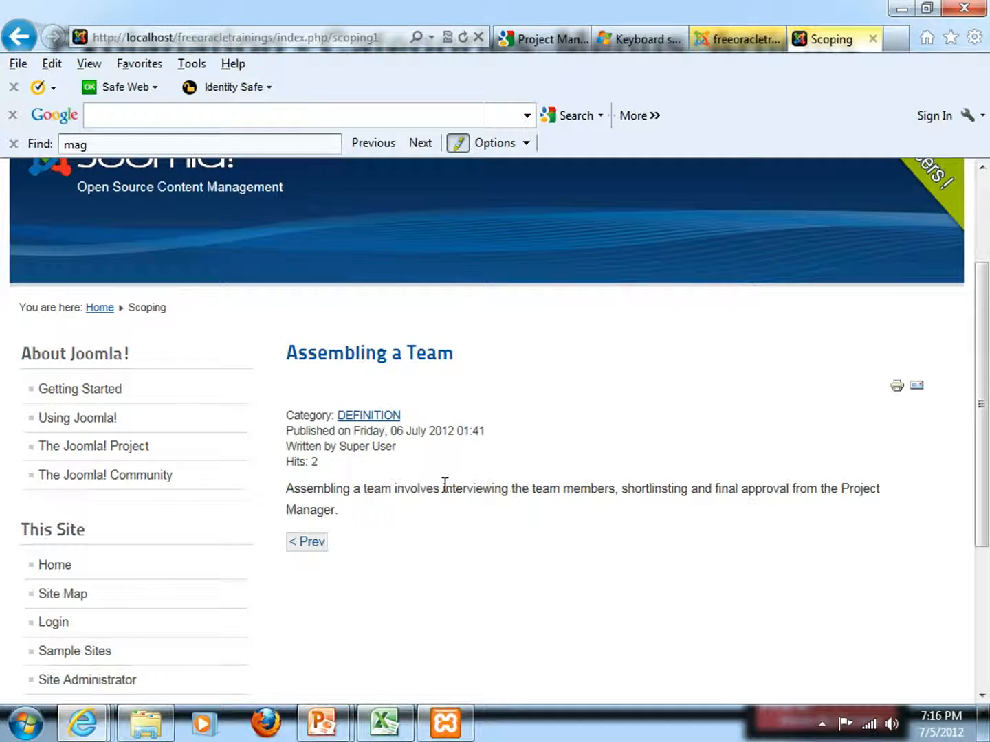
- Switch to the PowerPoint slide show and advance from the categories, menus and articles slide to the Agenda slide
key(alt+Tab)
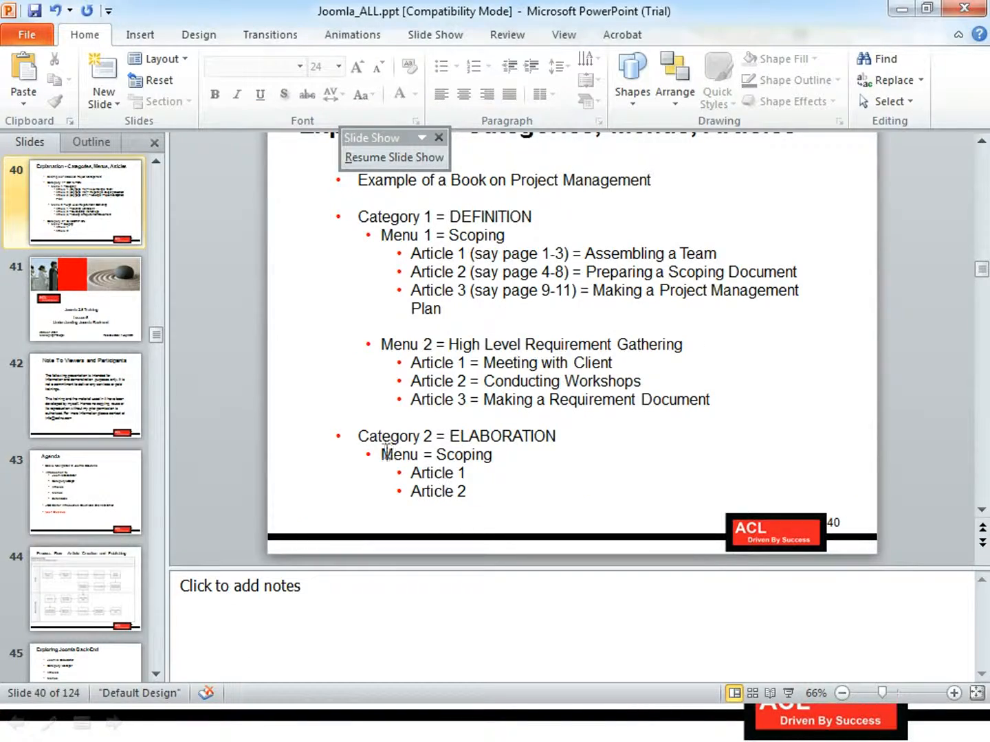
key(alt+Tab)
key(alt+Tab)
key(alt+Tab)
key(Right)
key(Right)
key(Right)
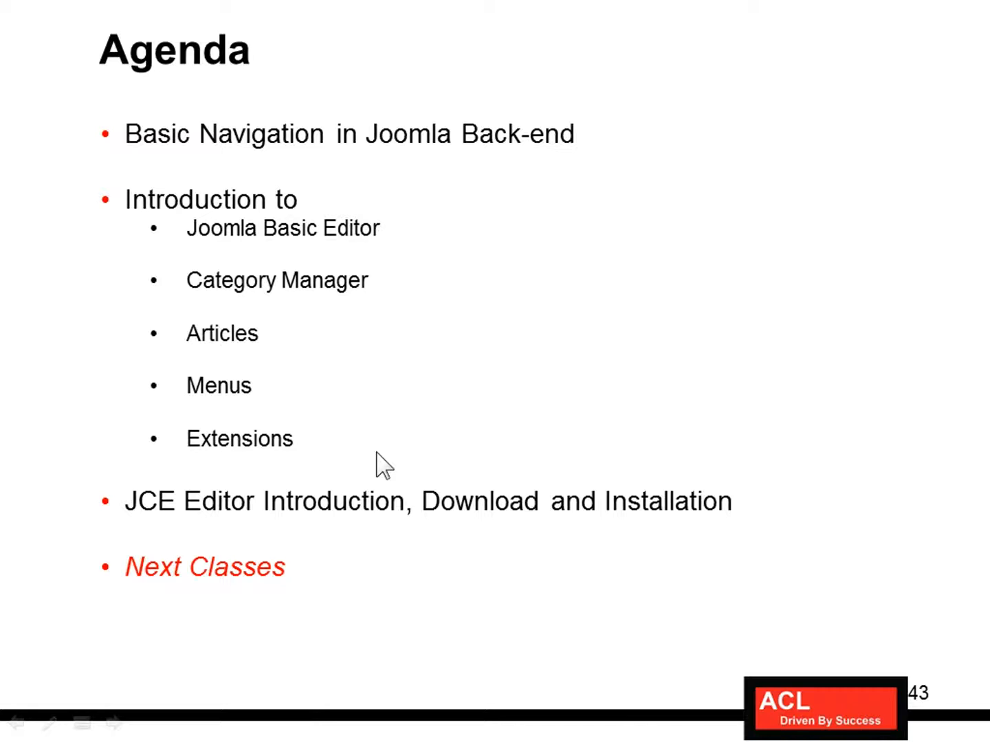